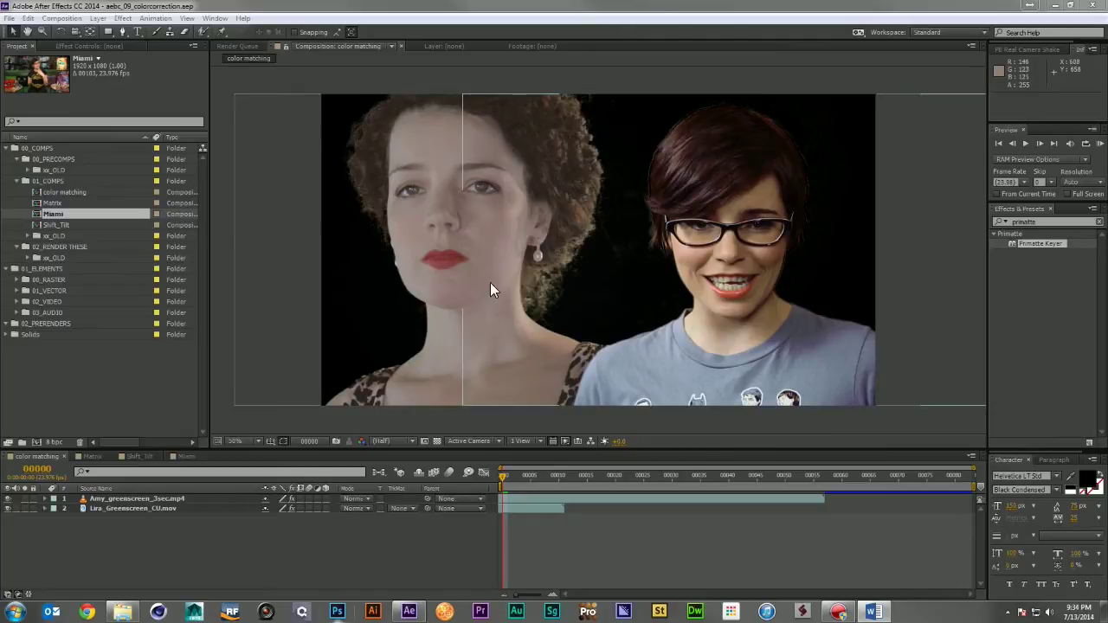
Apply the Curves color correction effect to the Lira_Greenscreen_CU.mov layer
click(168, 508)
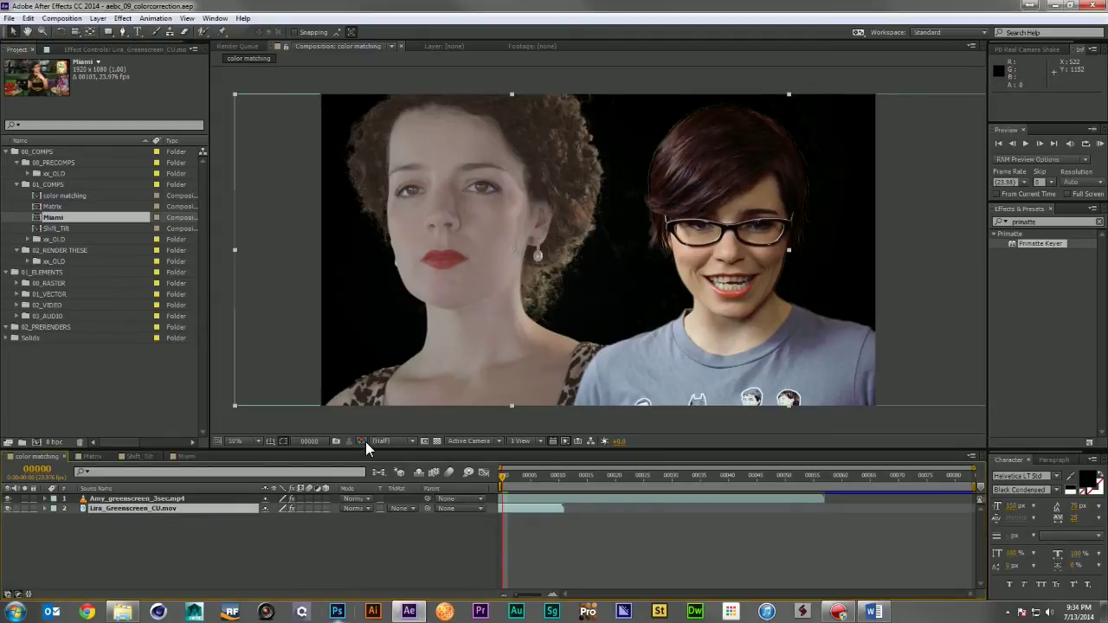
click(1064, 222)
text(curve)
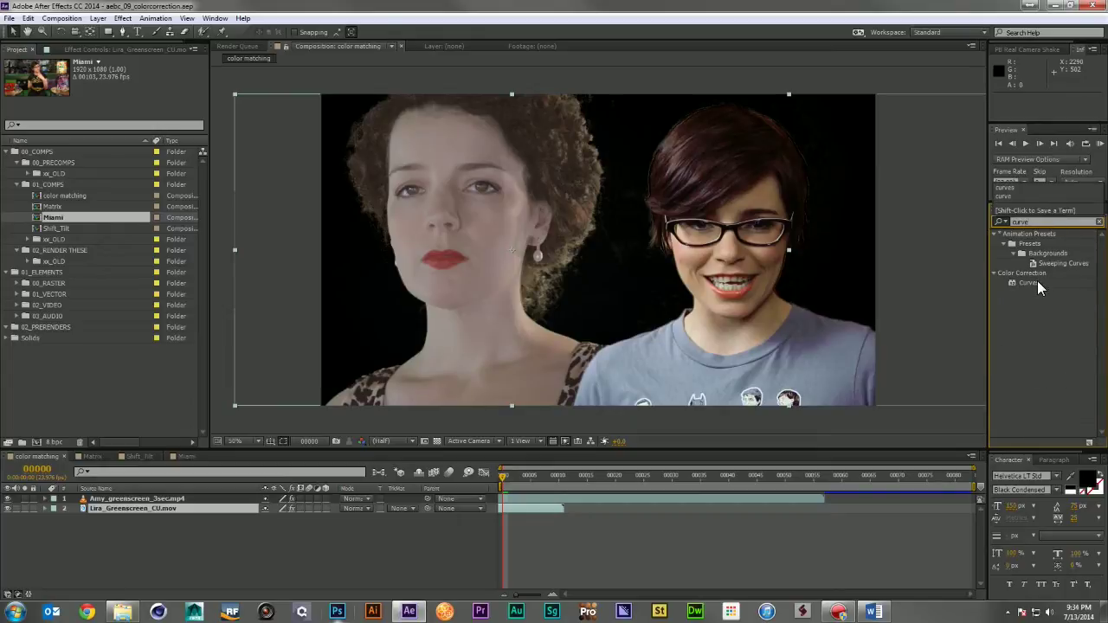
drag(1037, 283, 201, 510)
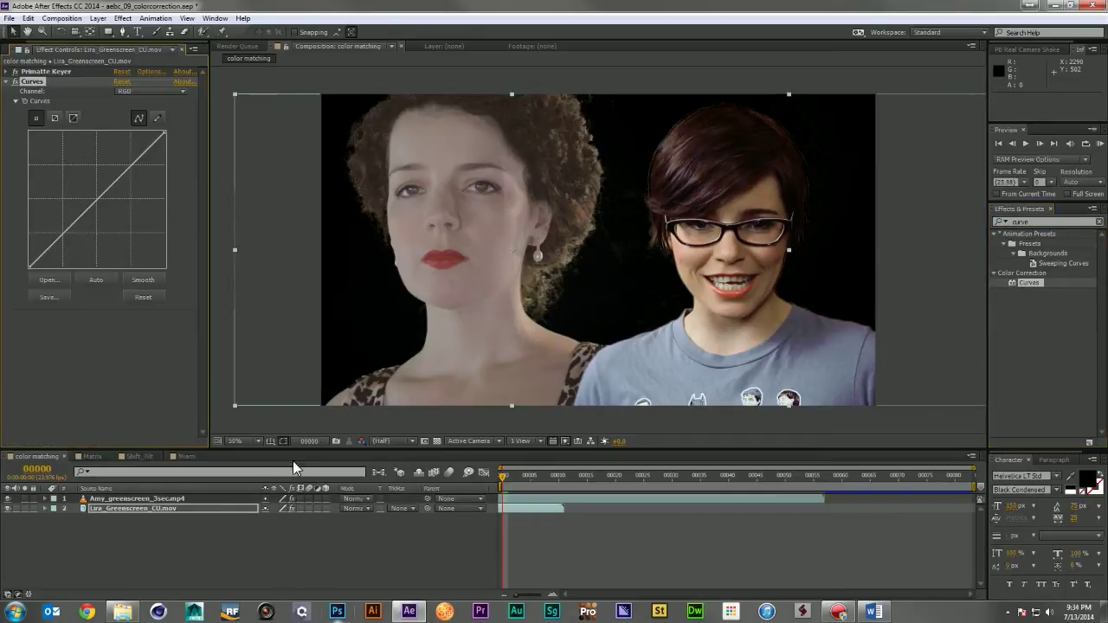
View only the red channel and shape the Curves red channel into an S-curve with darker shadows and brighter highlights
click(363, 442)
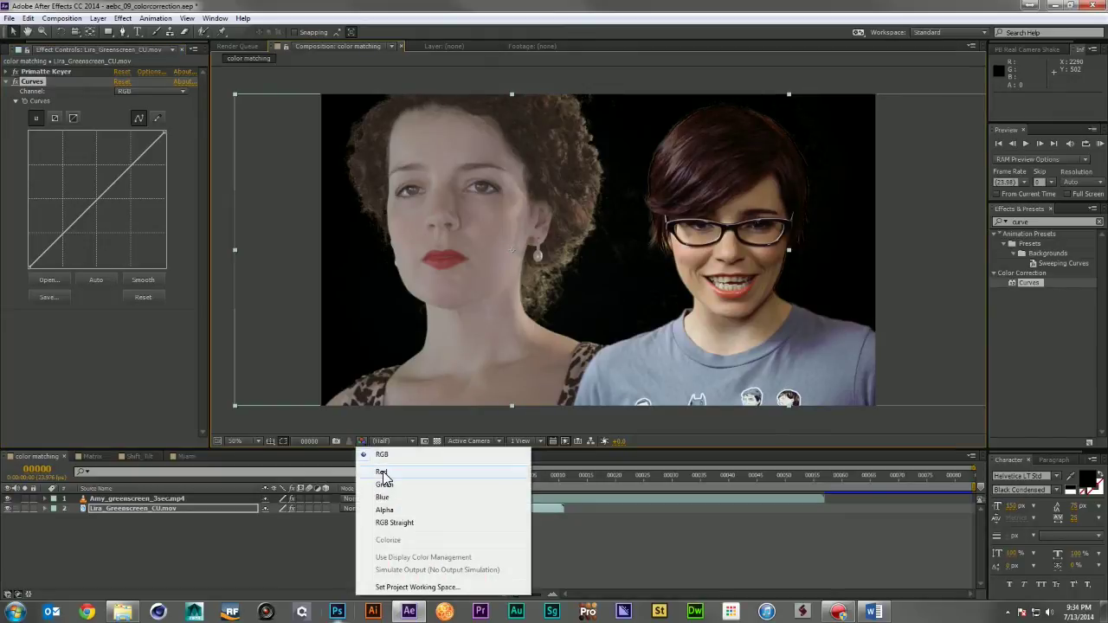
click(382, 472)
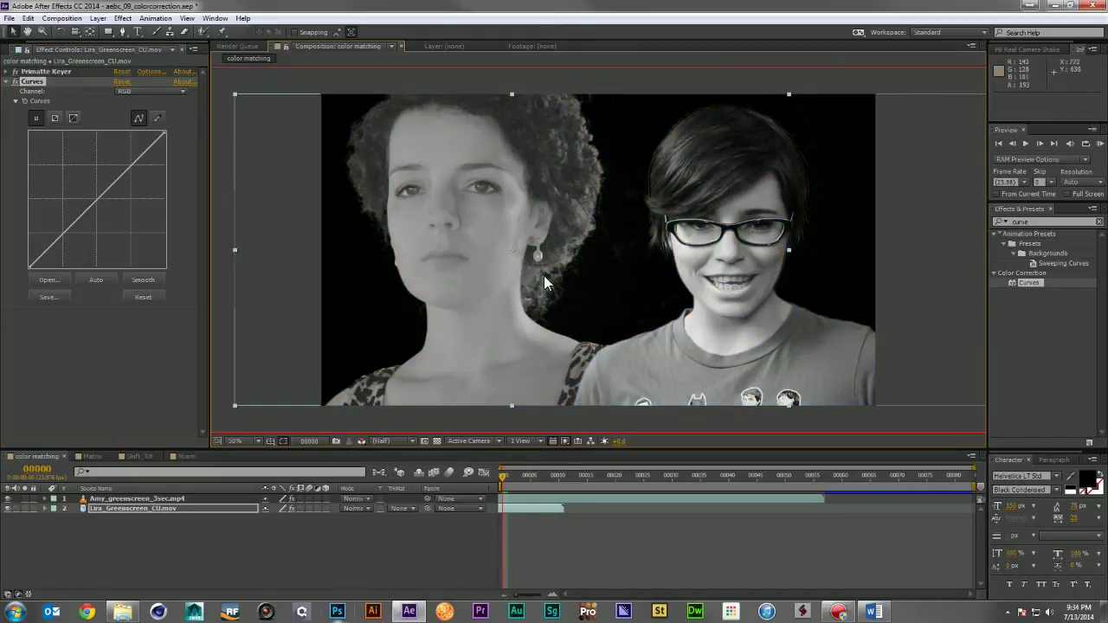
click(124, 88)
click(143, 116)
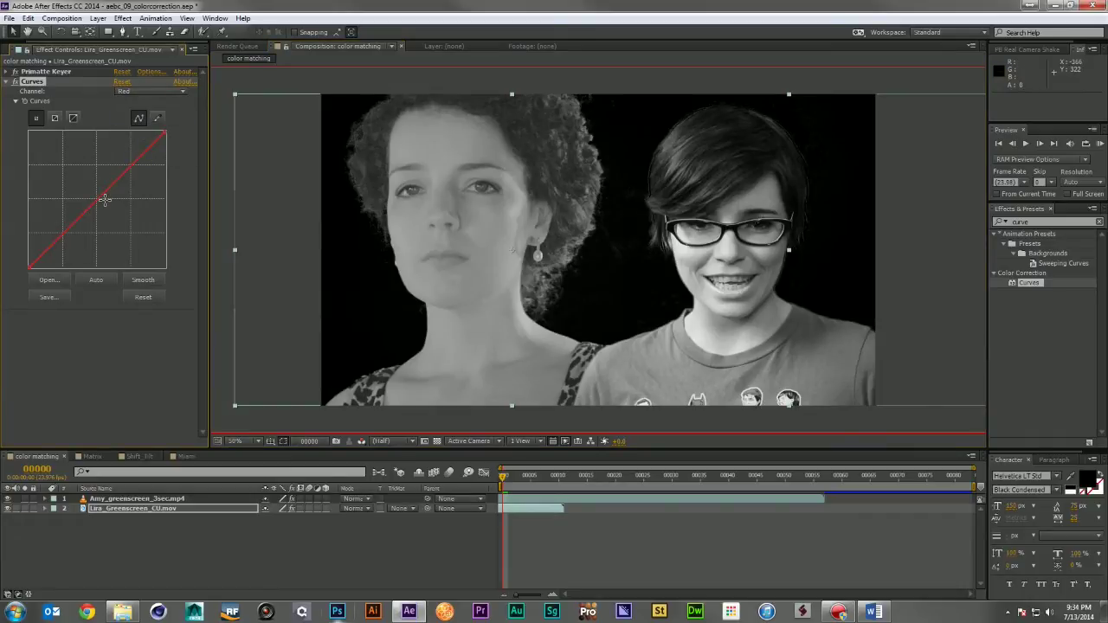
drag(103, 199, 98, 194)
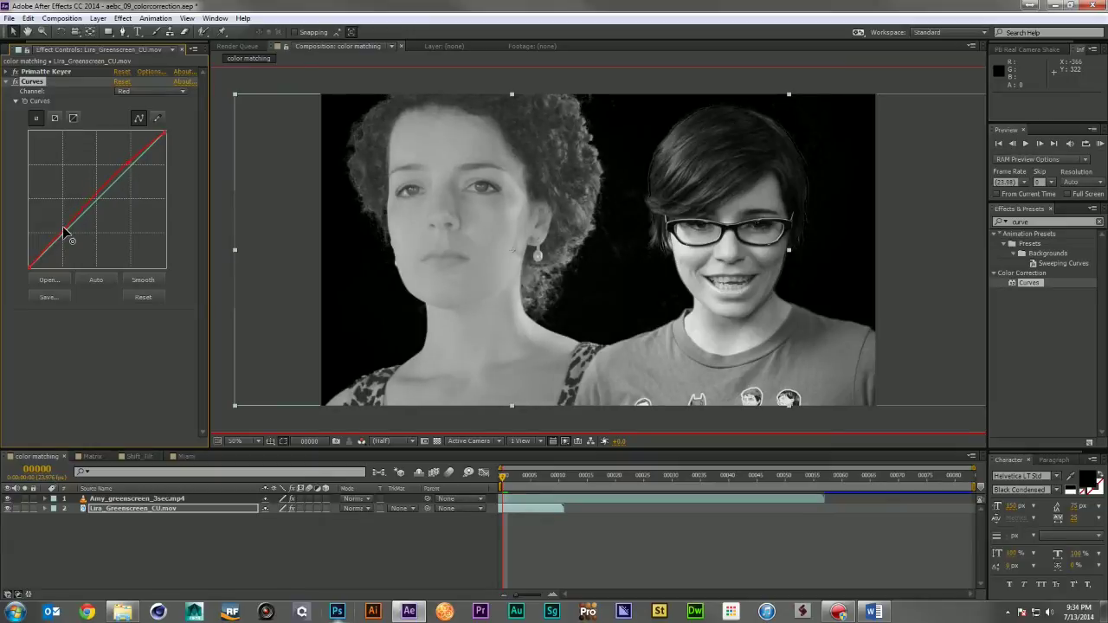
drag(66, 246, 66, 251)
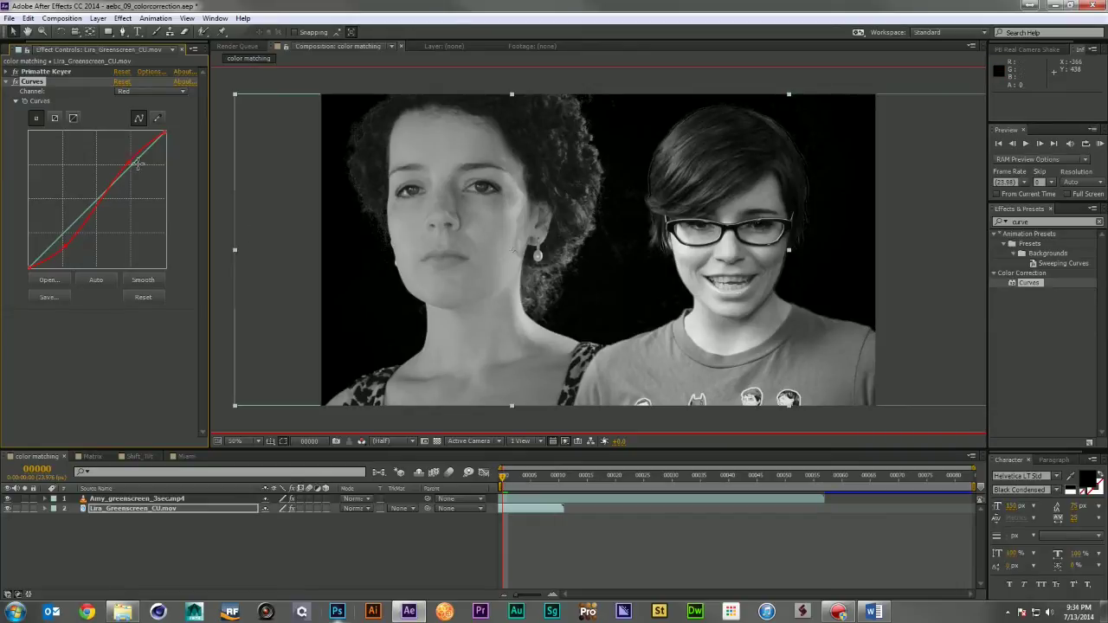
drag(127, 163, 127, 153)
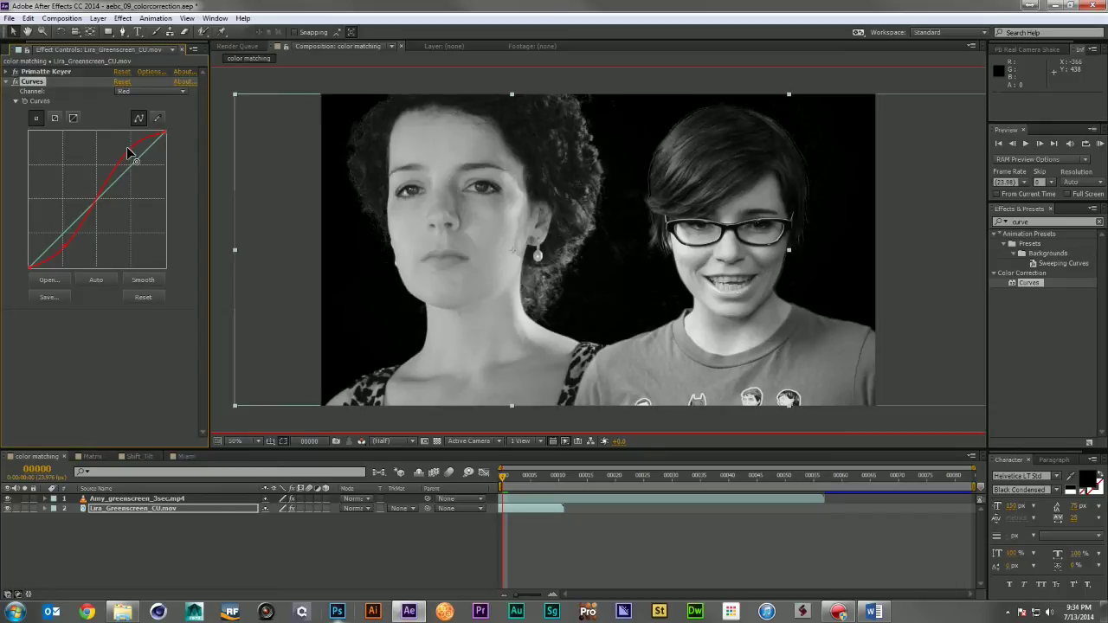
drag(75, 230, 66, 256)
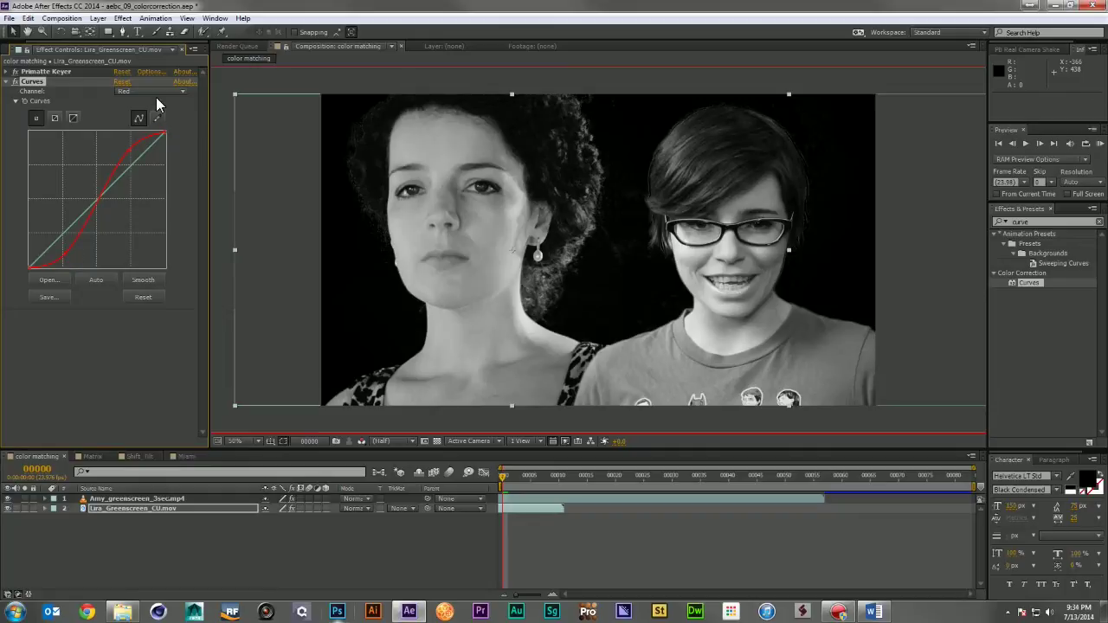
View only the green channel and bend the Curves green channel into an S-curve, lowering the shadows and raising the highlights
click(362, 441)
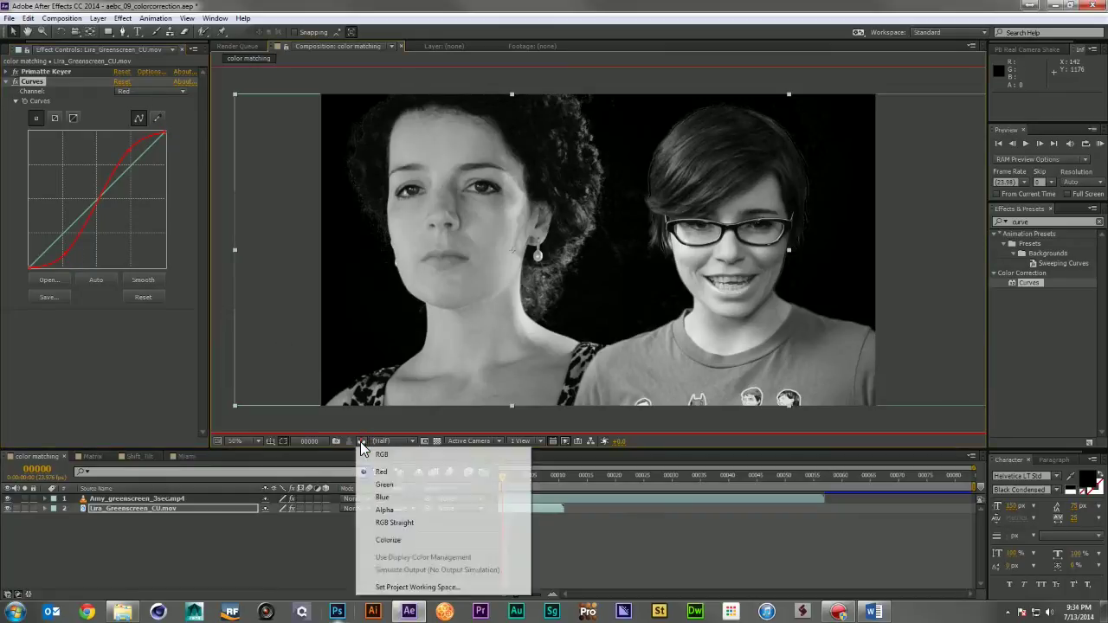
click(381, 488)
click(135, 90)
click(140, 133)
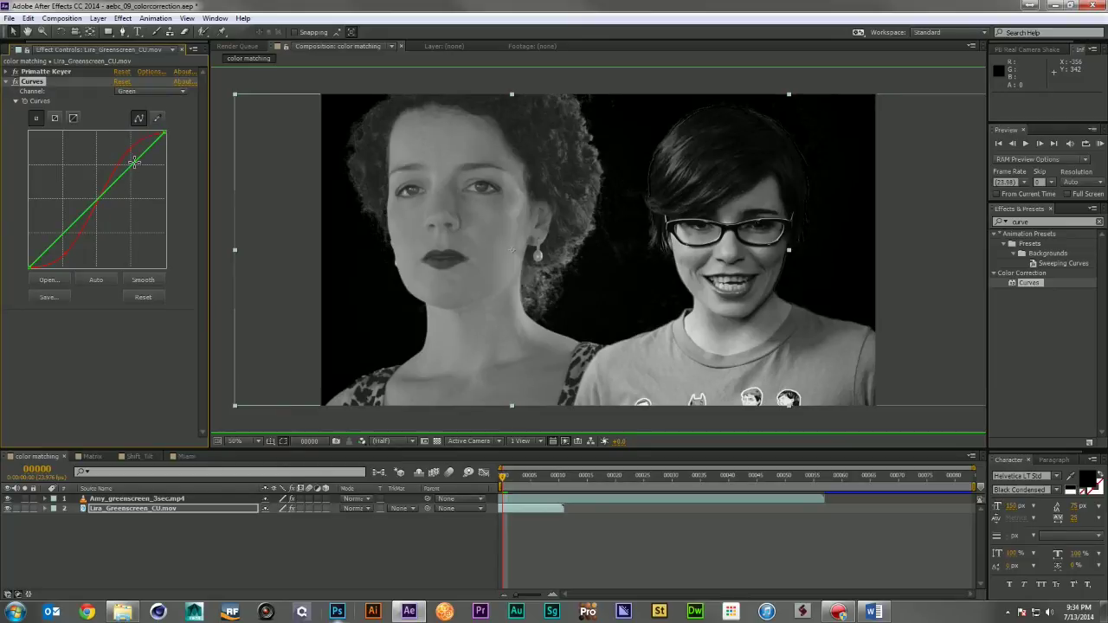
drag(134, 163, 130, 160)
click(76, 227)
drag(76, 227, 71, 241)
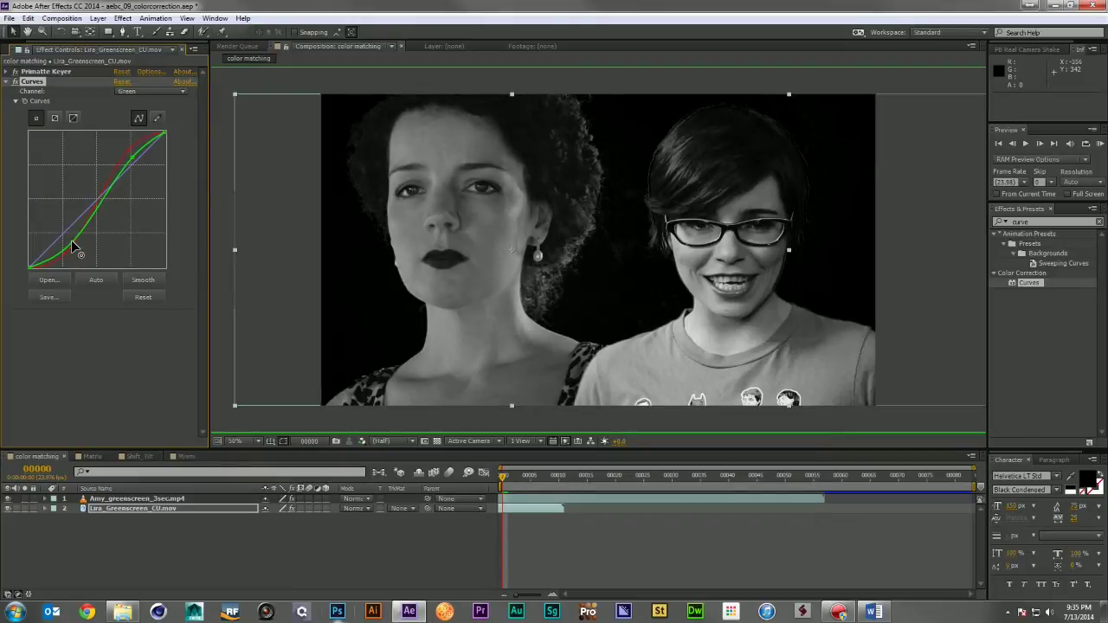
drag(131, 160, 128, 158)
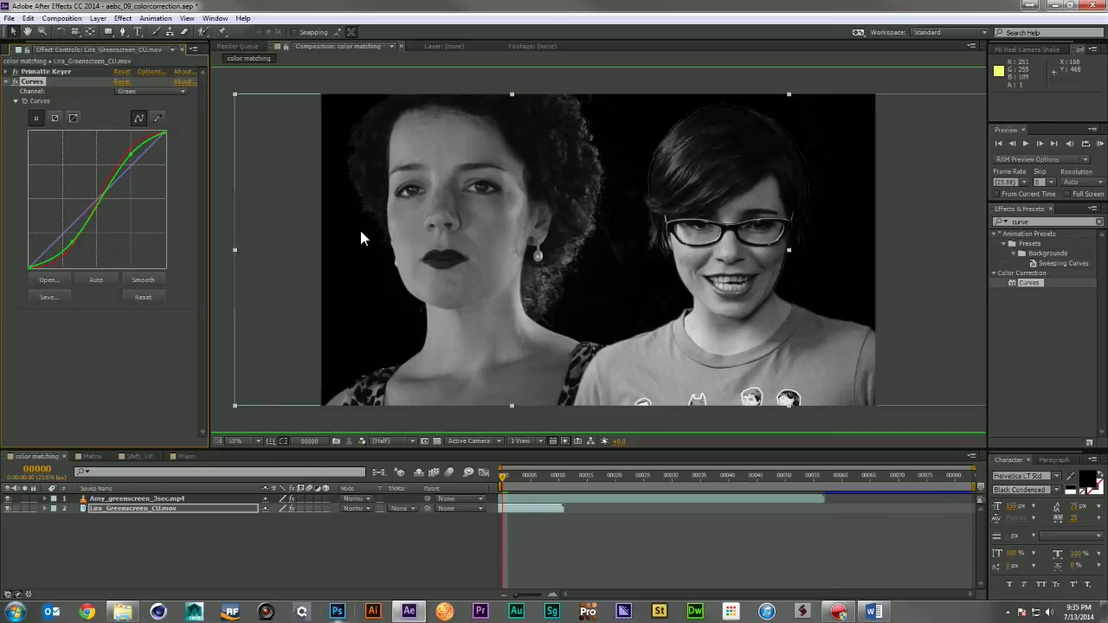
View only the blue channel, bend the Curves blue channel into an S-curve with lowered shadows, and return the viewer to RGB
click(365, 439)
click(372, 495)
click(128, 92)
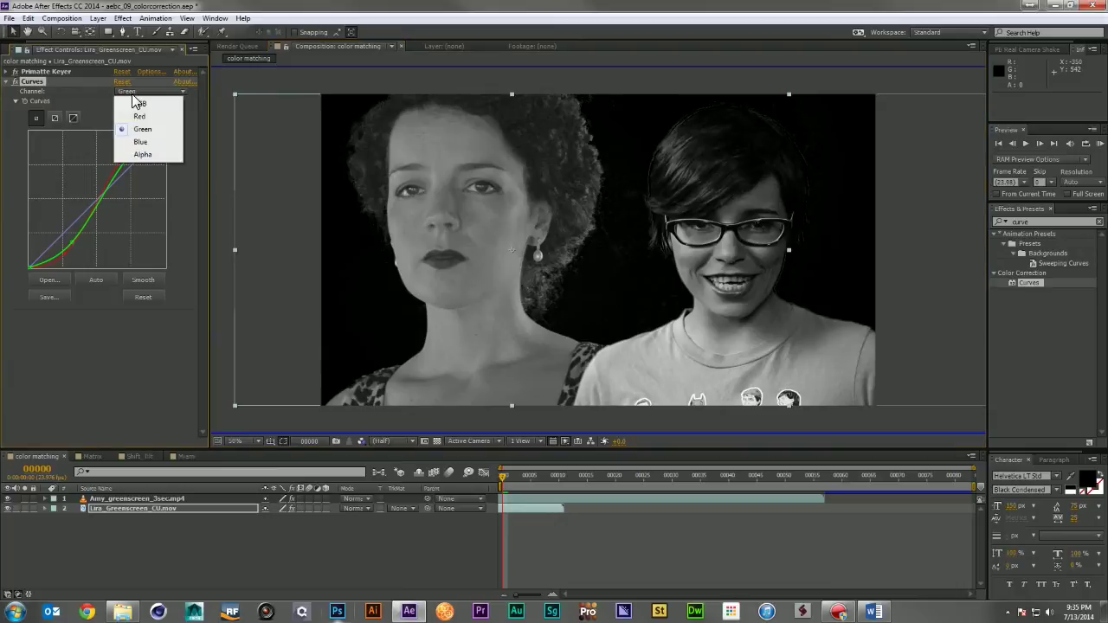
click(141, 141)
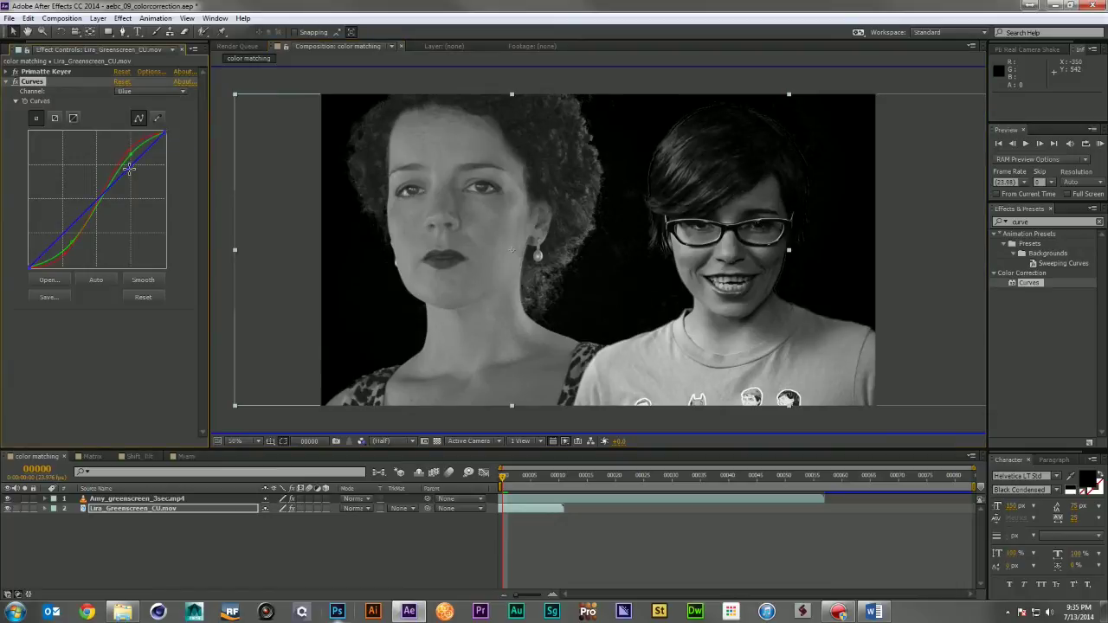
drag(128, 168, 136, 161)
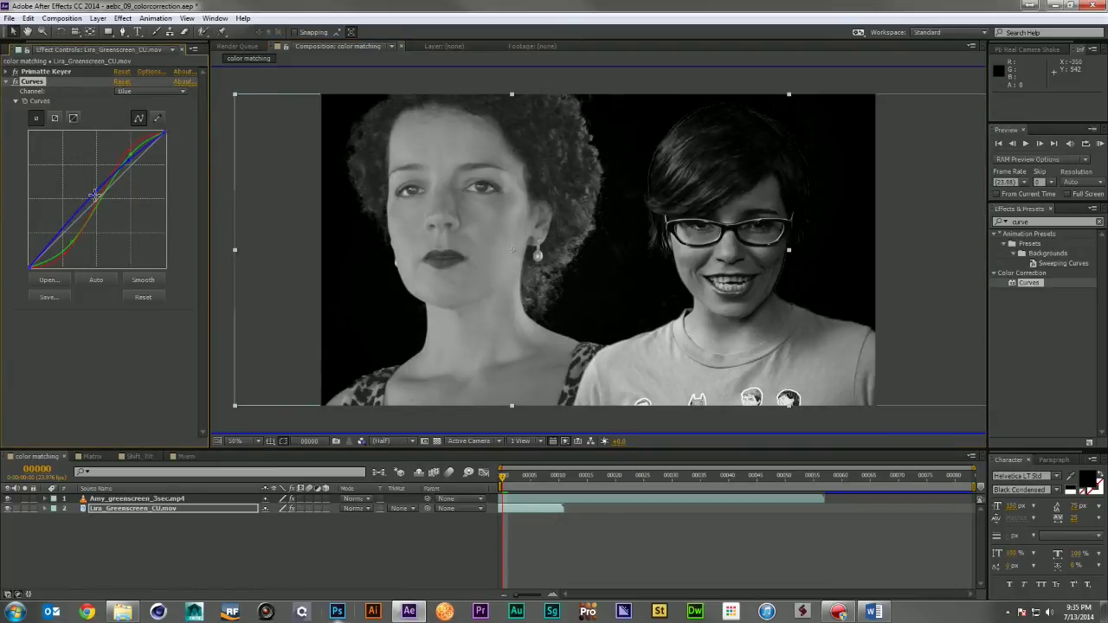
drag(80, 213, 75, 248)
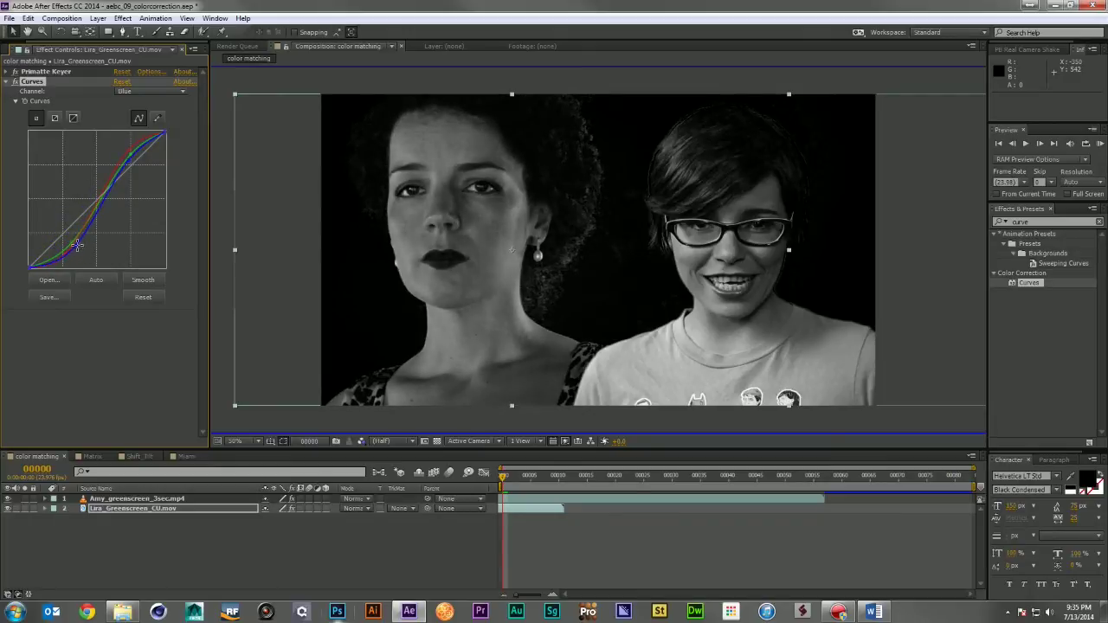
click(361, 440)
click(381, 455)
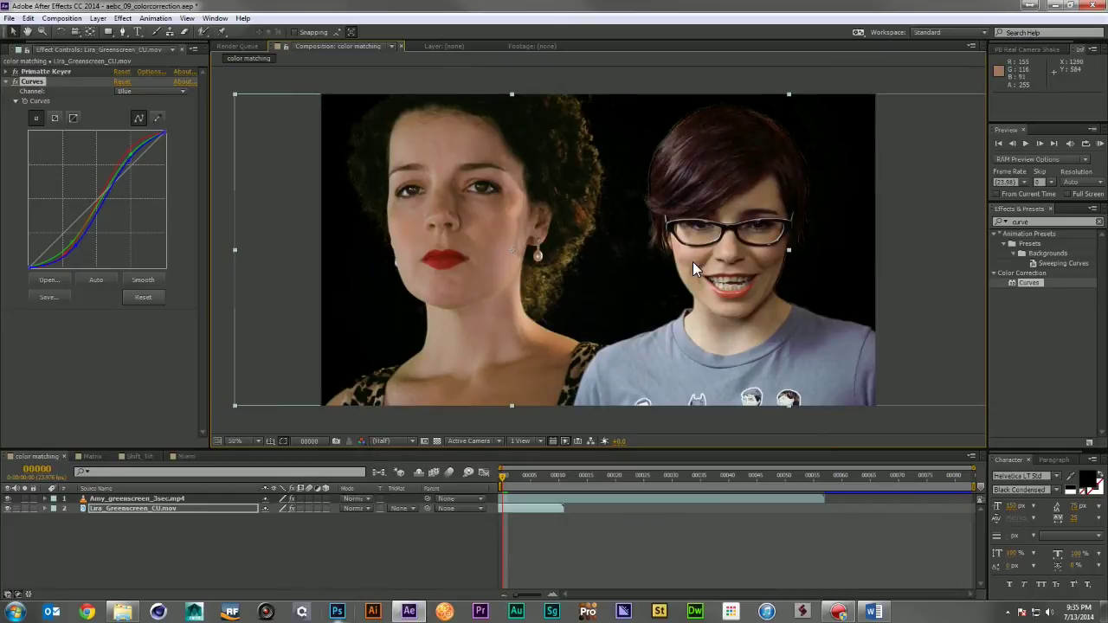
Add the Hue/Saturation effect after Curves on the Lira_Greenscreen_CU.mov layer and set Master Saturation to -30
click(1054, 222)
double_click(1055, 222)
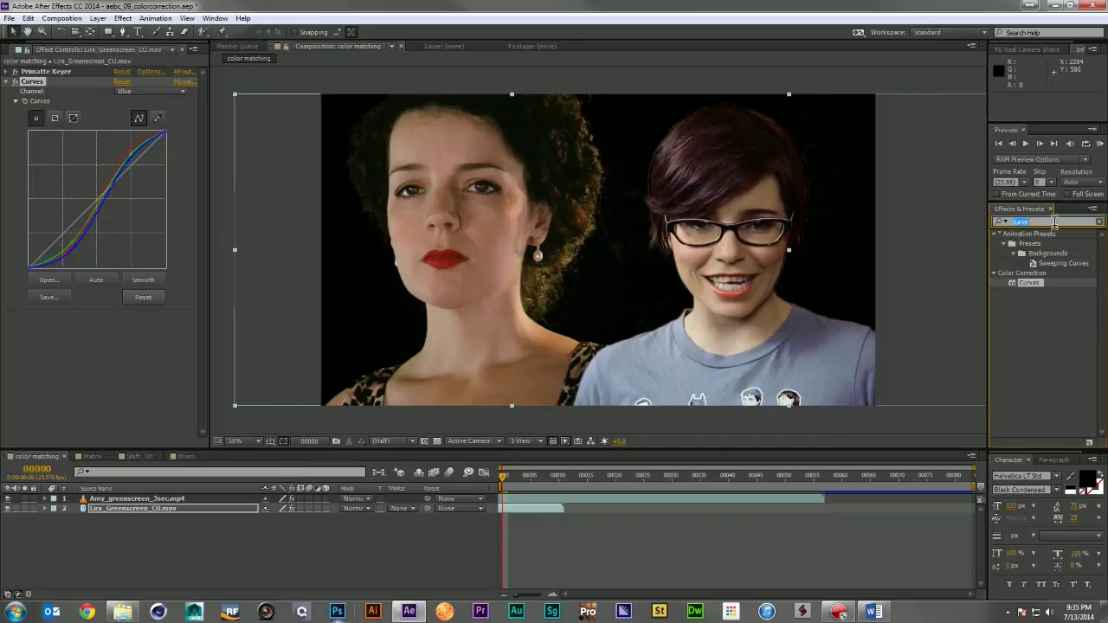
text(hu)
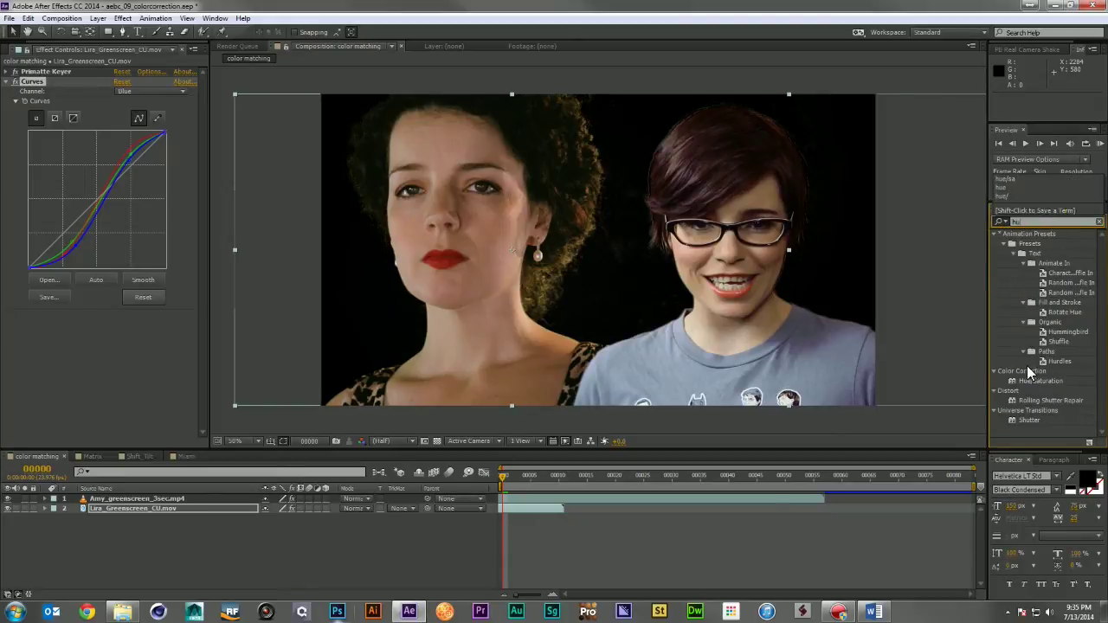
drag(1039, 381, 100, 362)
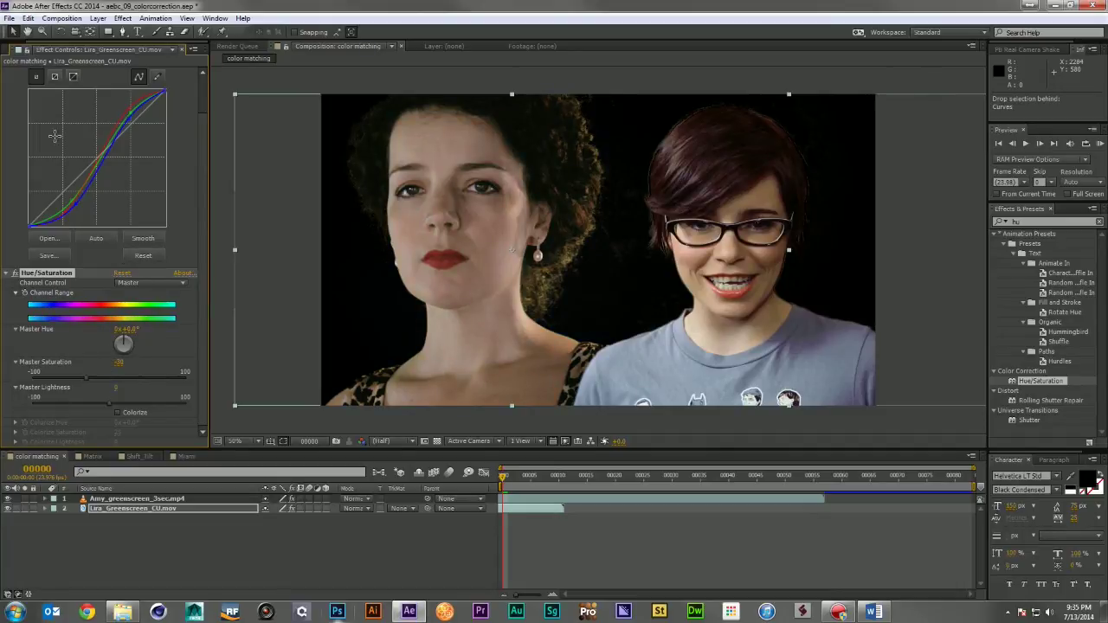
Collapse the Curves and Hue/Saturation settings and switch both effects off and on to compare the layer before and after correction
scroll(85, 127, up, 2)
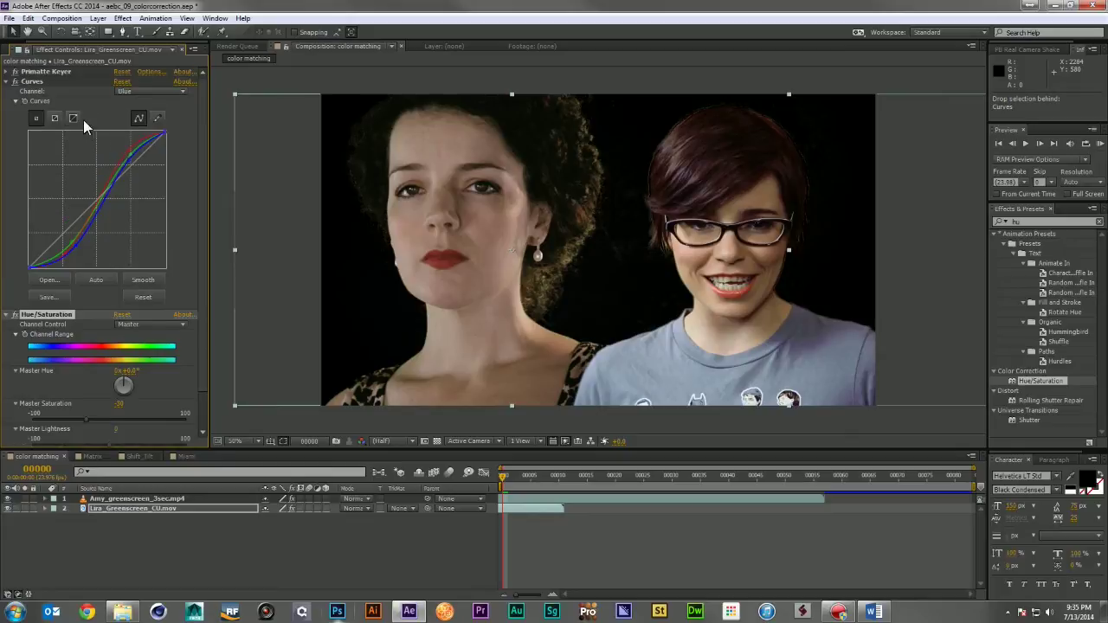
click(7, 81)
click(7, 91)
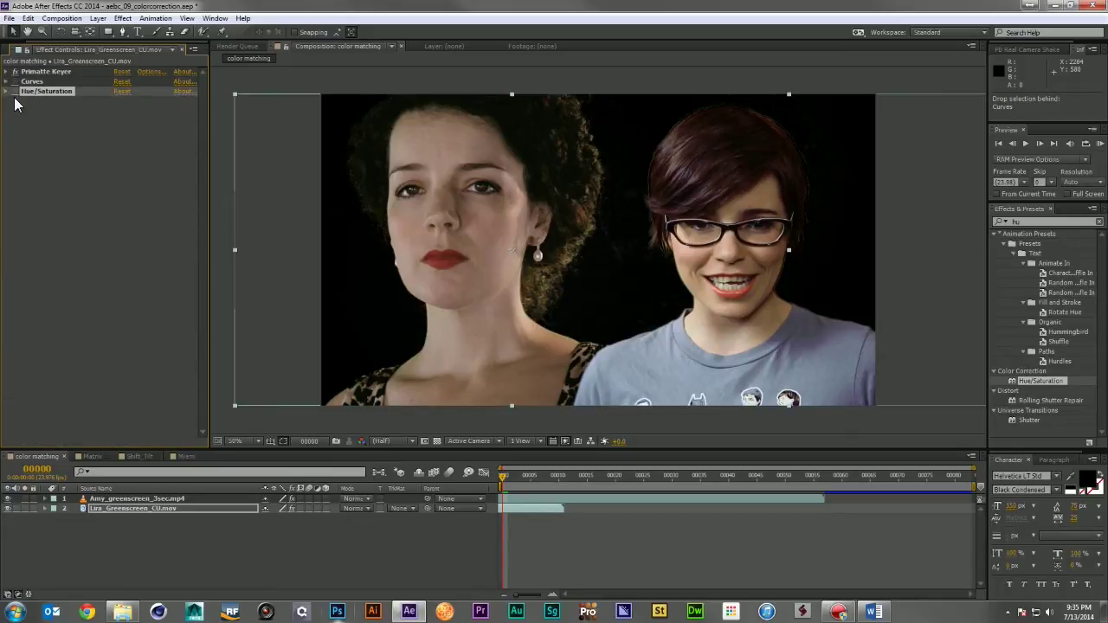
click(15, 90)
click(15, 83)
click(15, 90)
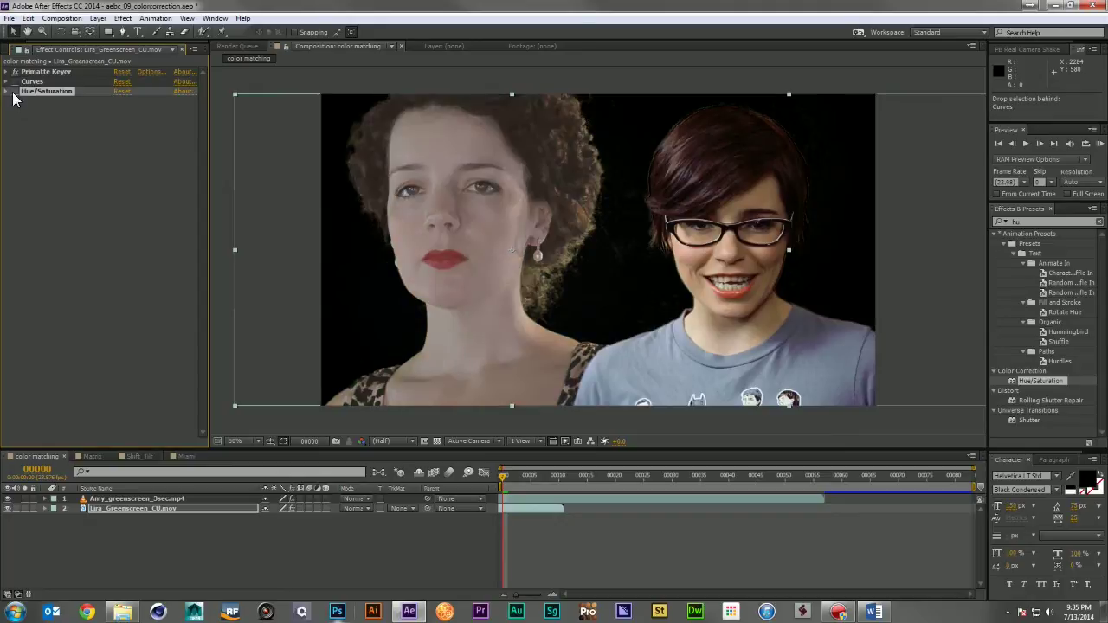
click(15, 90)
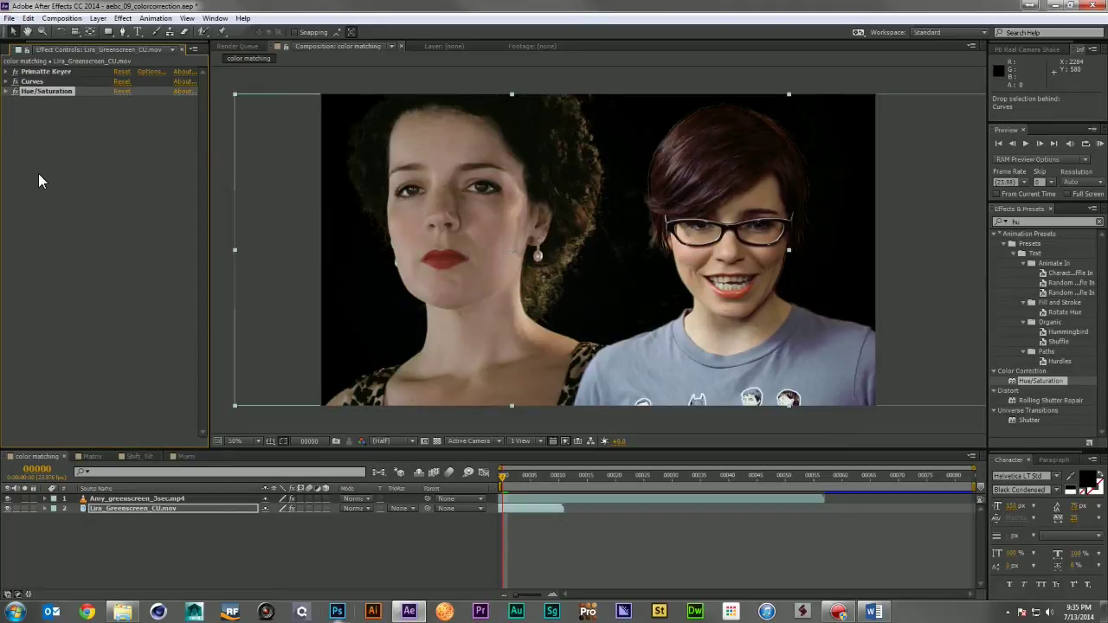
Open the Matrix composition, clear the effects search, and expand the Color Correction effects category
click(80, 456)
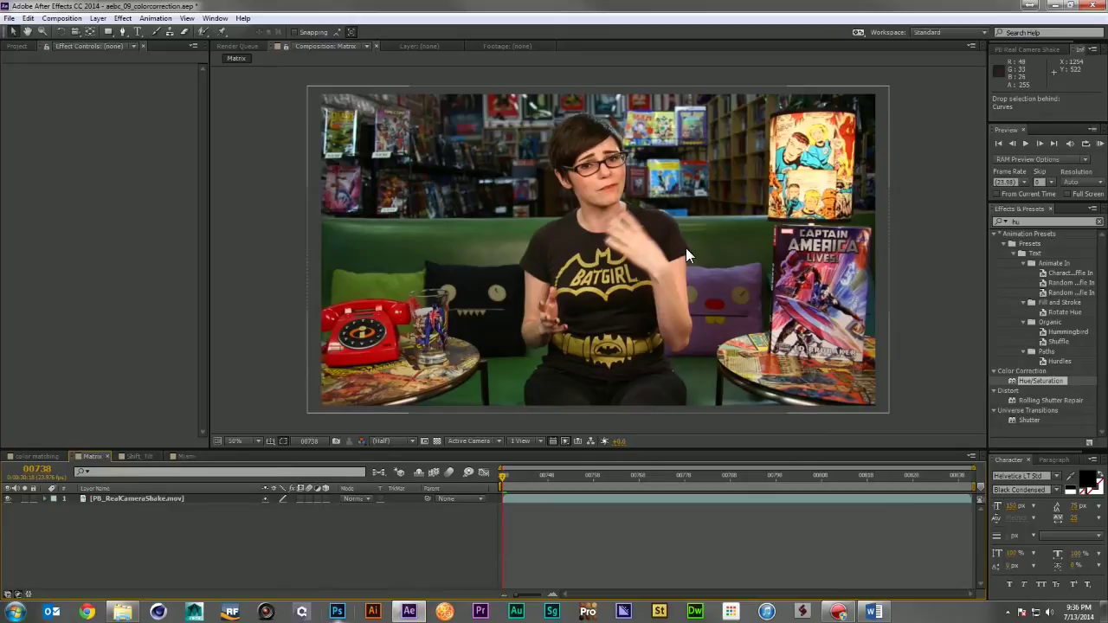
click(1099, 223)
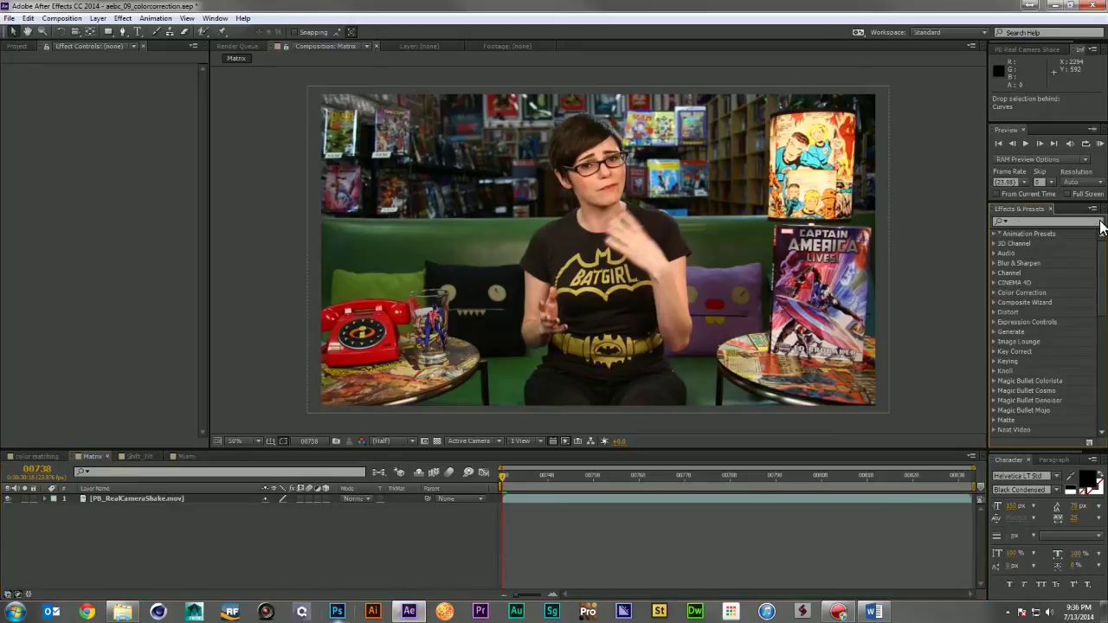
click(994, 293)
mouse_move(1100, 259)
mouse_down()
mouse_move(1097, 327)
mouse_move(1093, 268)
mouse_move(1088, 276)
mouse_up()
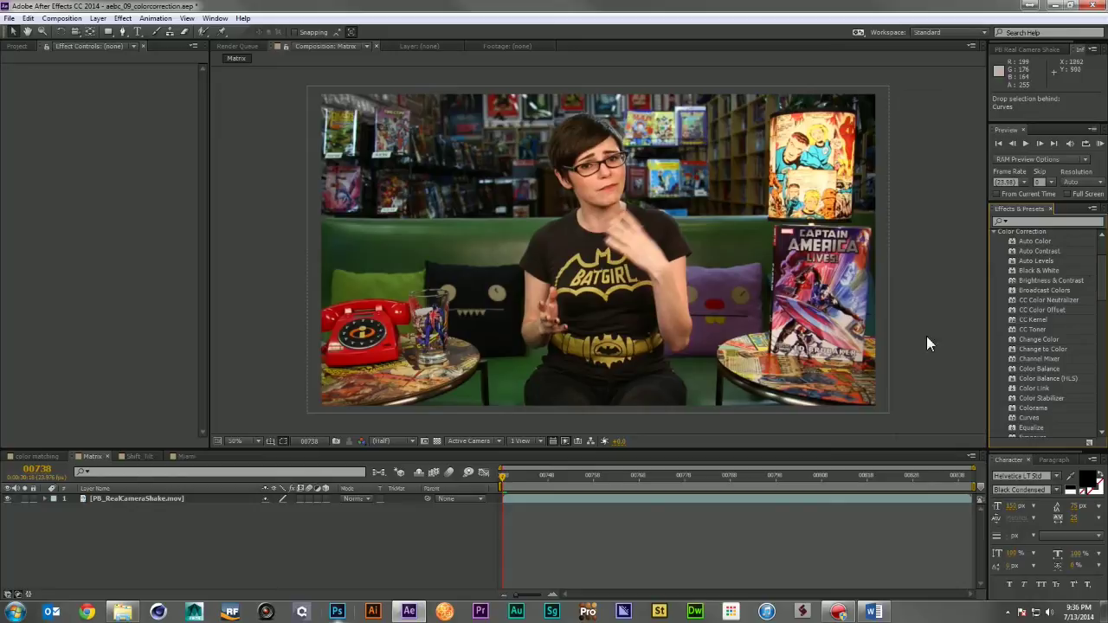
Duplicate the PB_RealCameraShake.mov layer and apply the Colorama effect to the upper copy
click(90, 497)
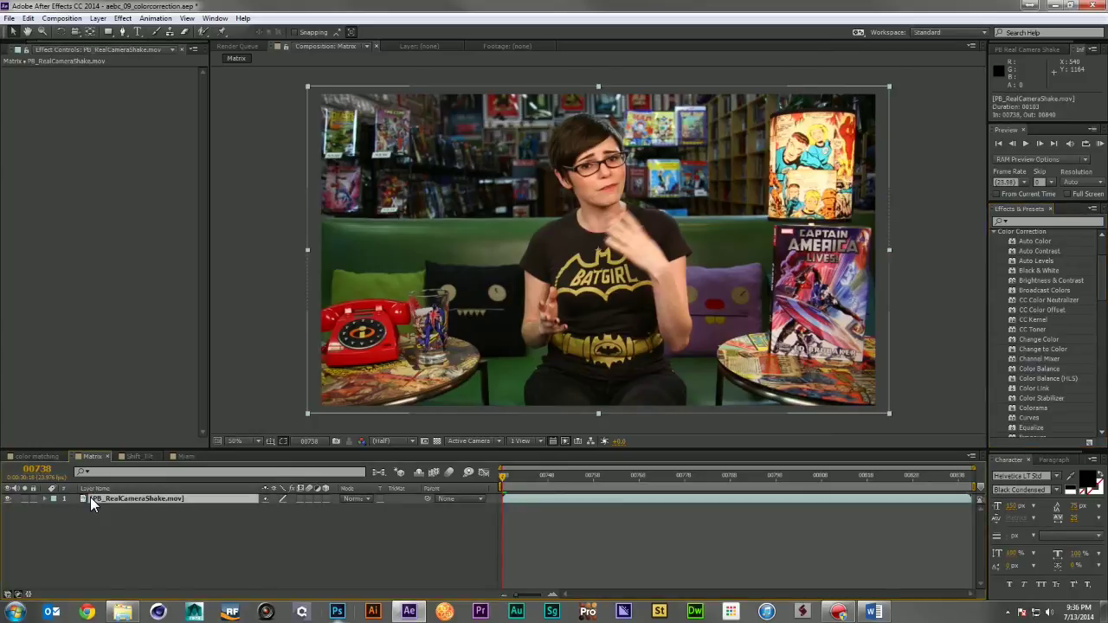
key(ctrl+d)
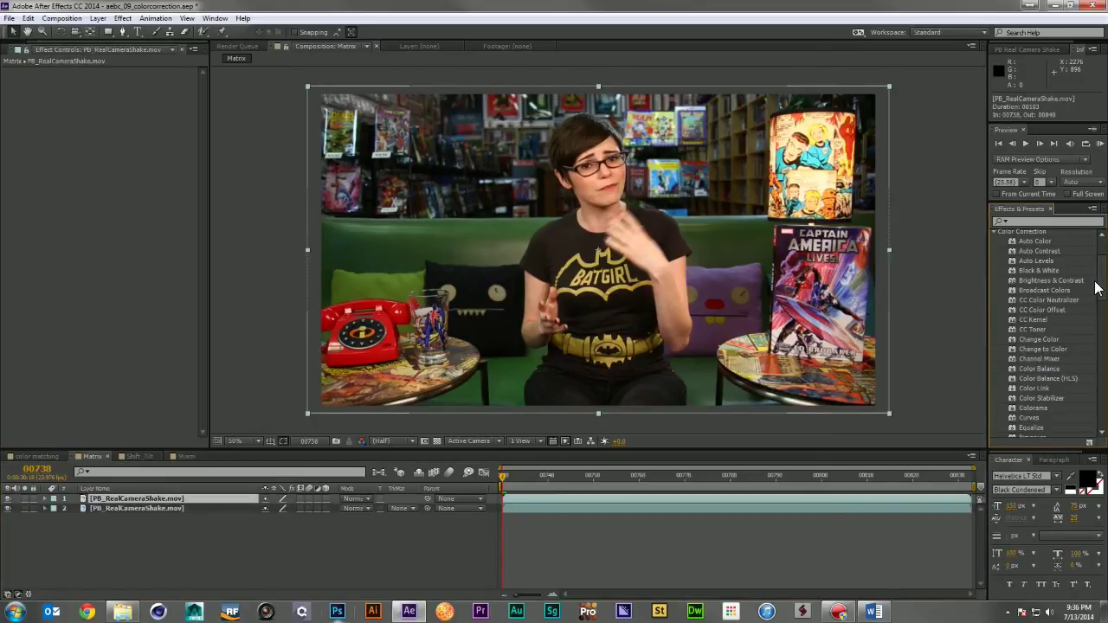
drag(1102, 286, 1103, 300)
drag(1033, 340, 180, 497)
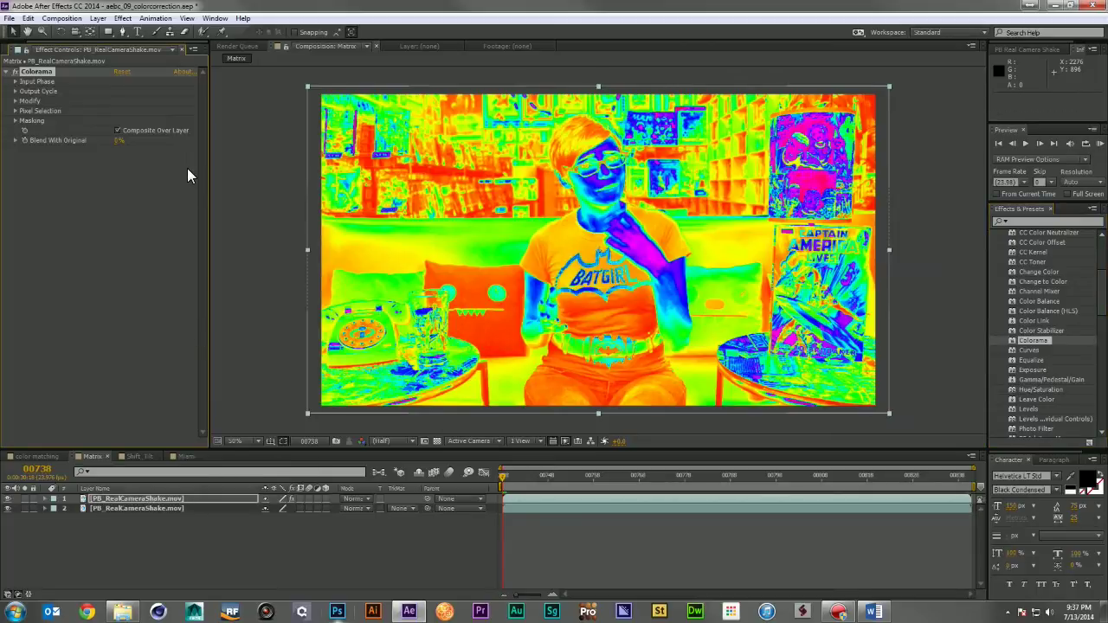
Set Colorama's Output Cycle preset palette to Ramp Green
click(14, 91)
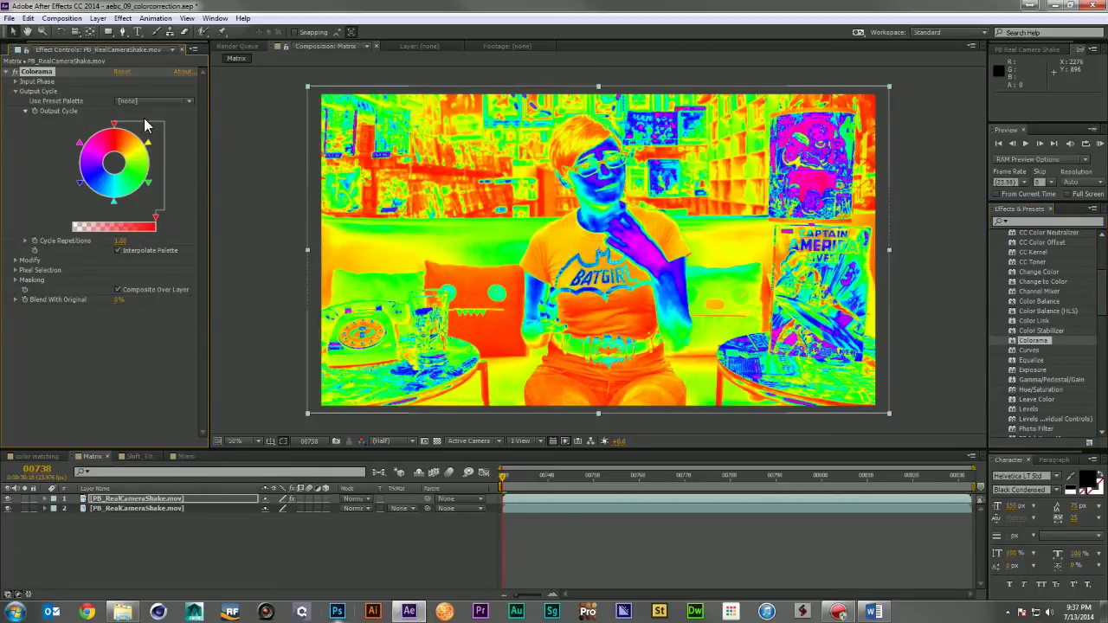
click(148, 100)
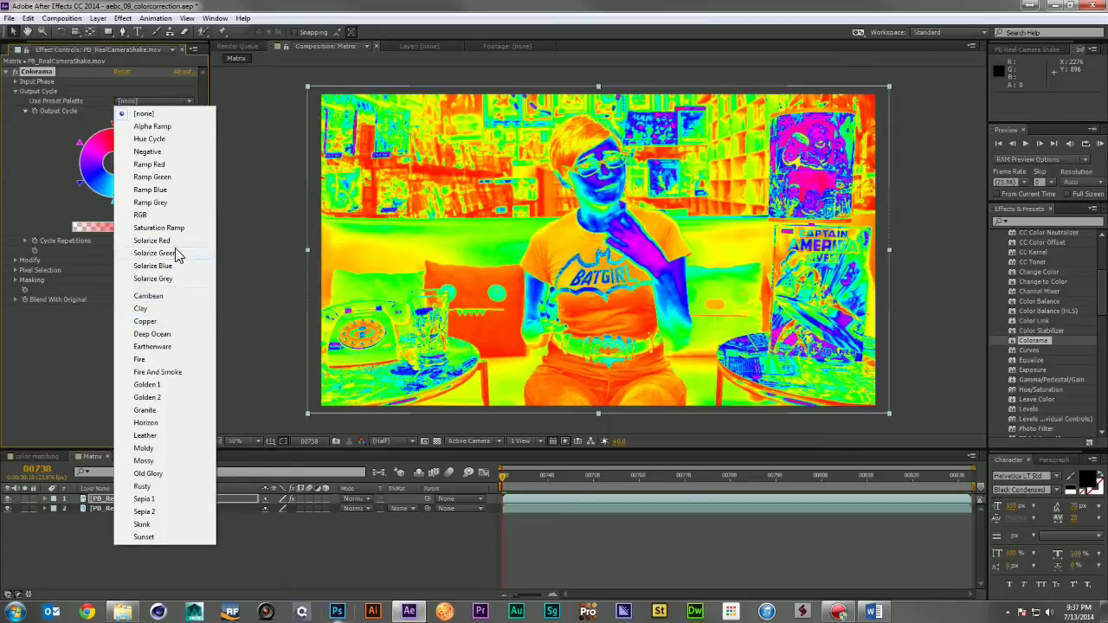
click(173, 177)
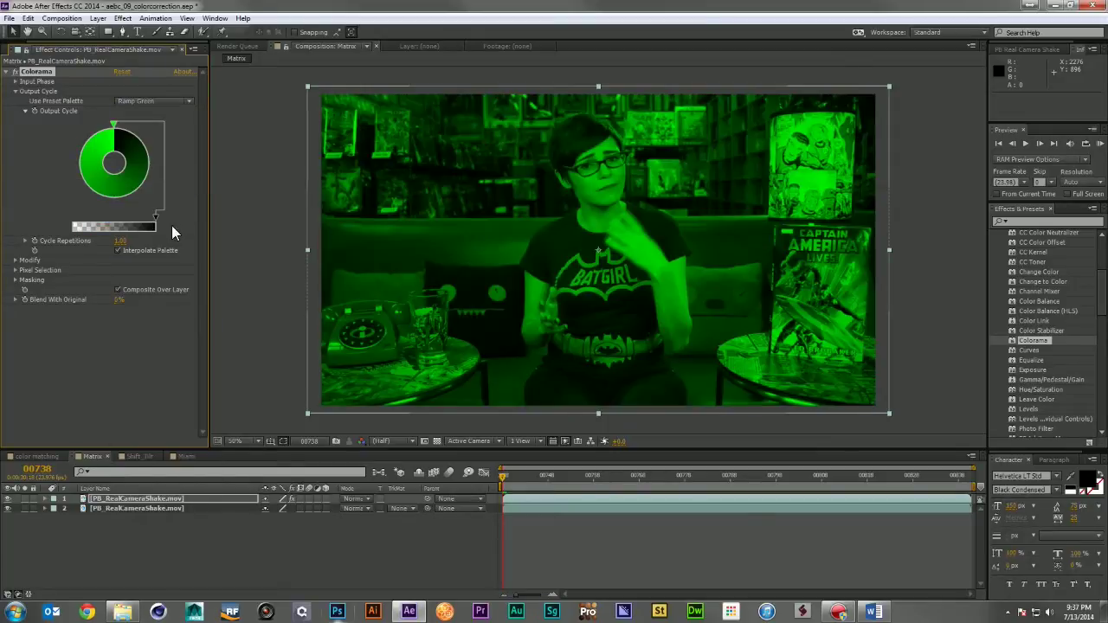
Add a muted teal-green stop (red 39, green 152, blue 109) near Colorama's Output Cycle midtones and save that shade as a custom color
double_click(118, 194)
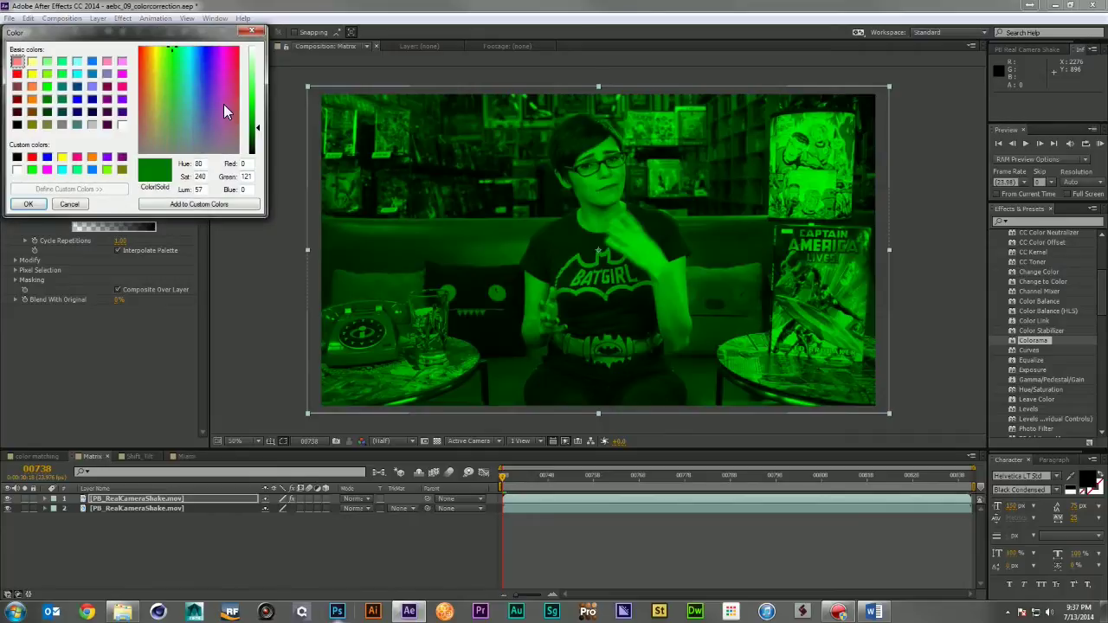
drag(257, 102, 257, 114)
drag(176, 78, 182, 90)
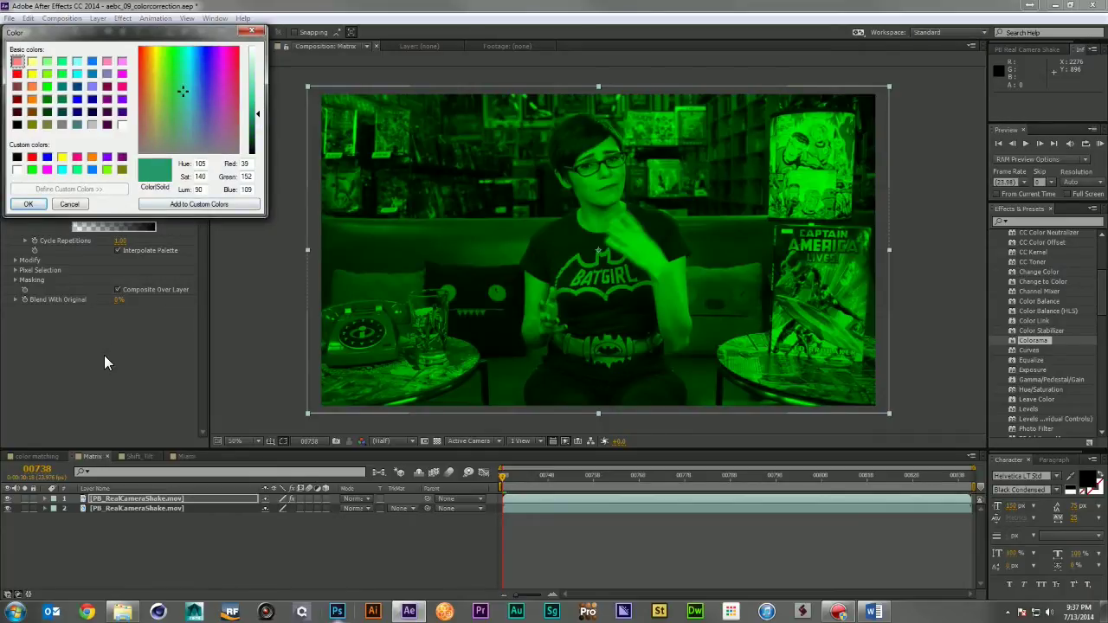
click(182, 206)
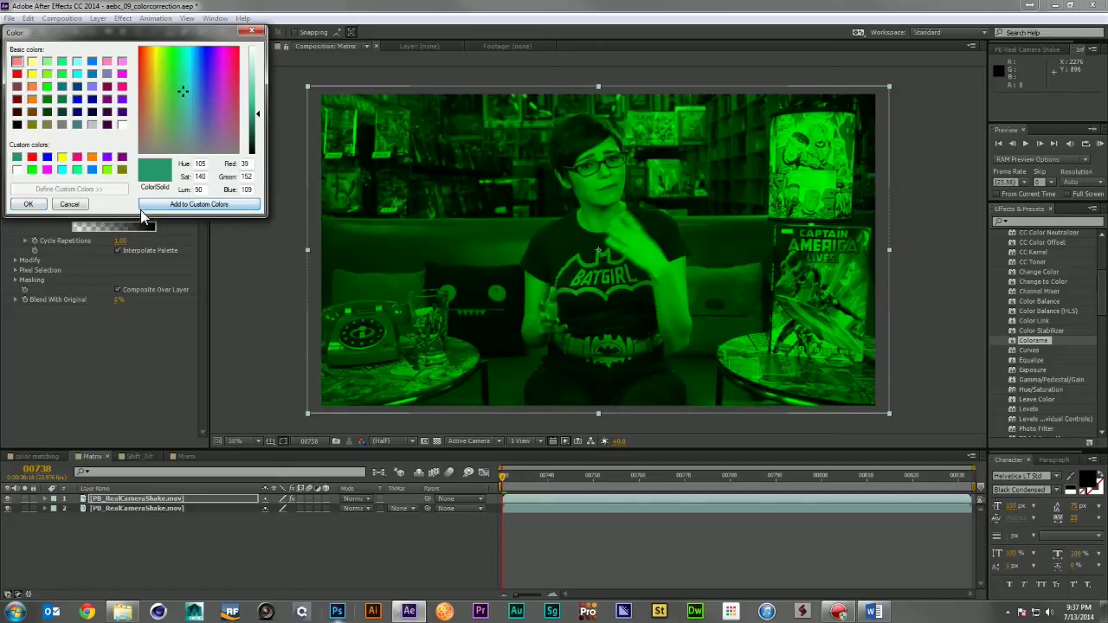
click(26, 205)
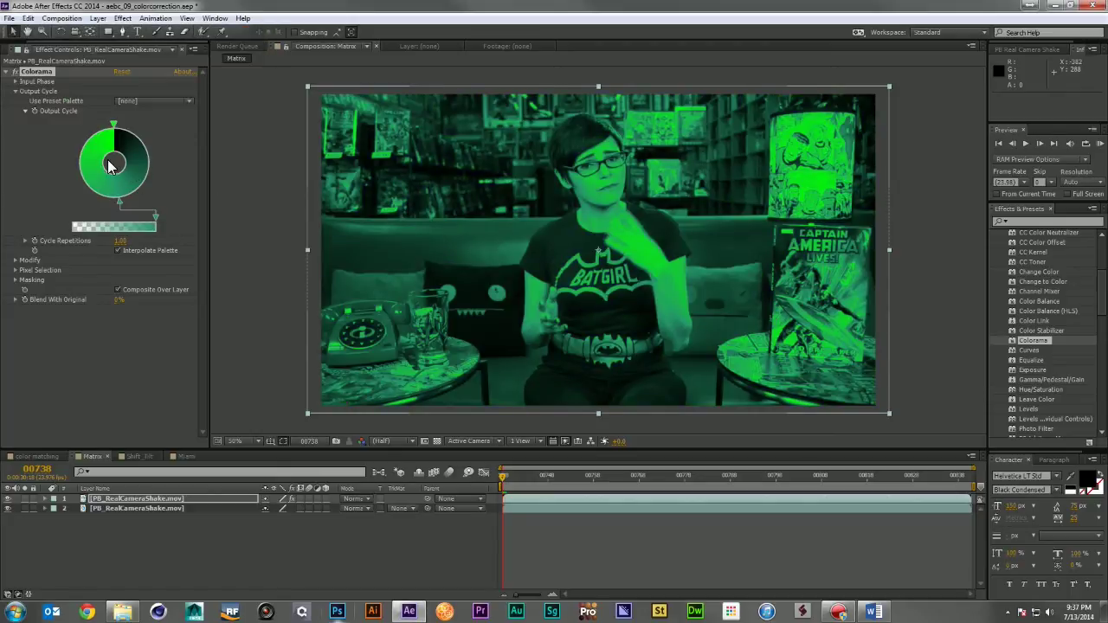
Add a pale, desaturated green stop to the brighter part of Colorama's Output Cycle wheel
double_click(86, 173)
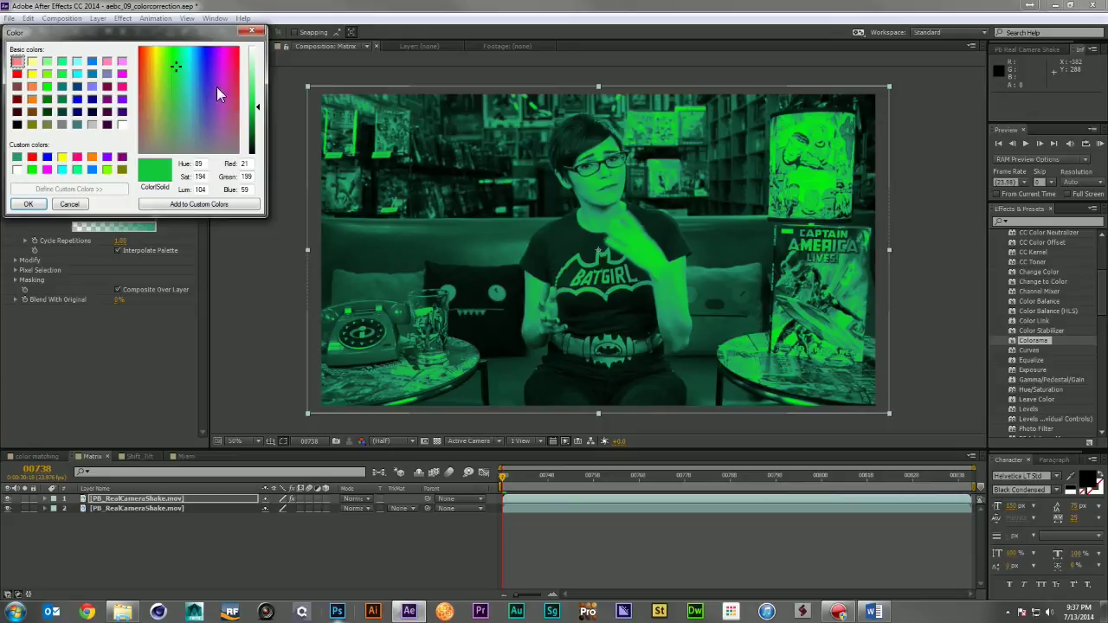
click(256, 79)
drag(177, 94, 174, 111)
click(30, 205)
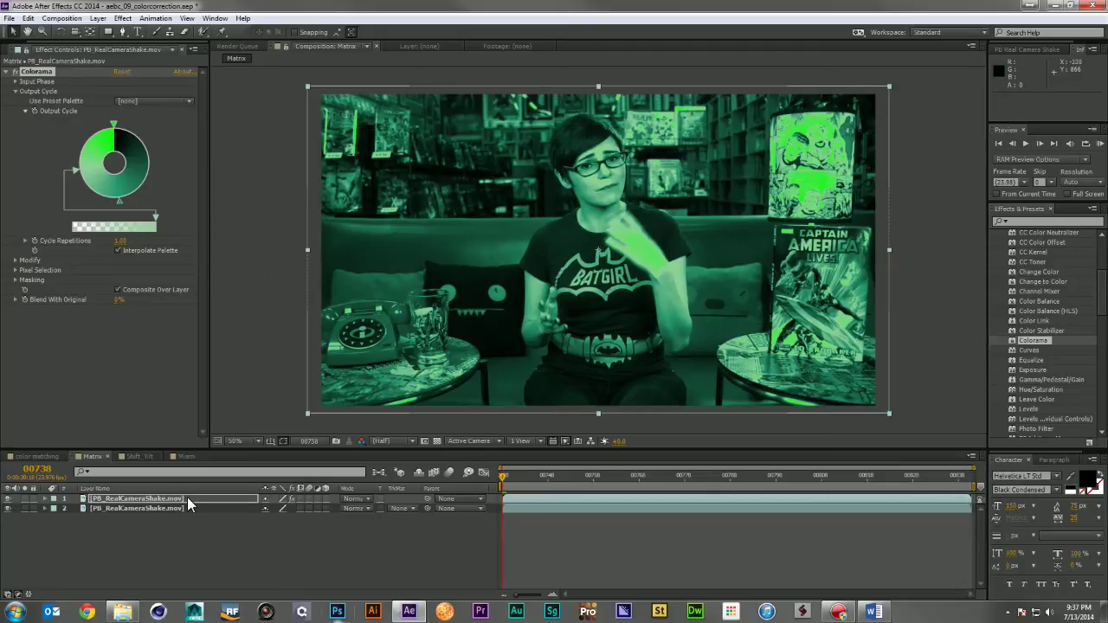
Set the blending mode of the upper PB_RealCameraShake.mov layer with Colorama to Screen
click(353, 499)
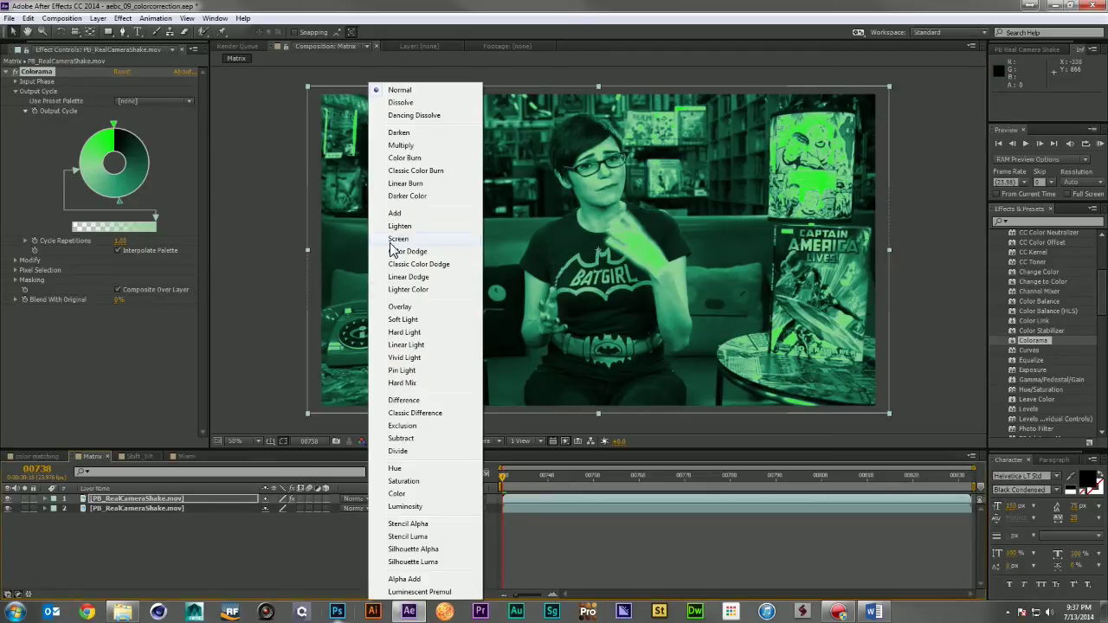
click(389, 243)
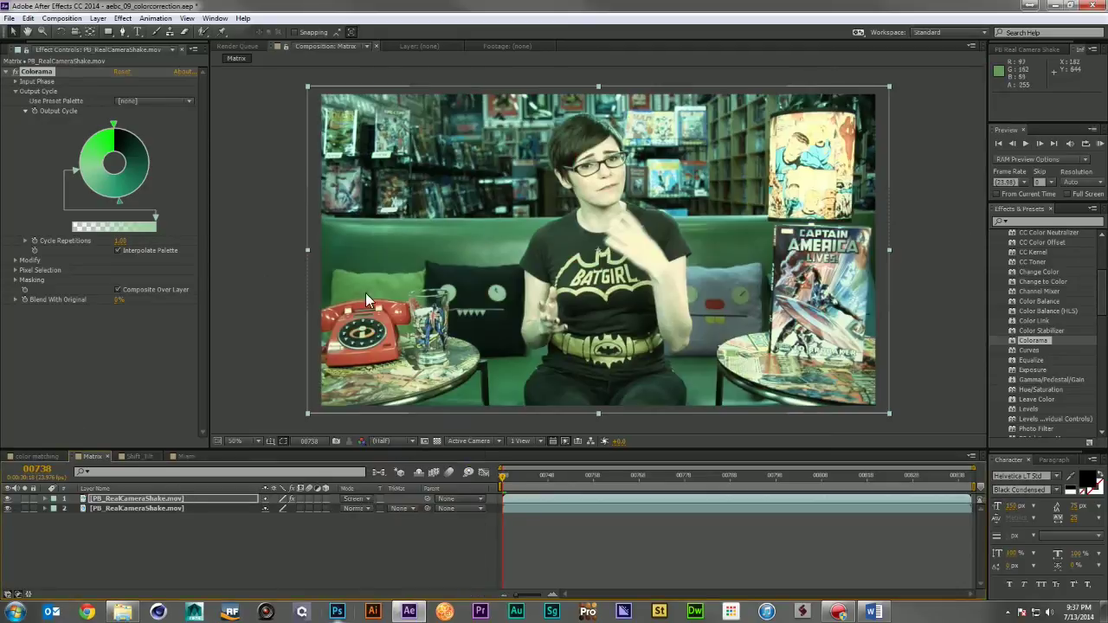
key(t)
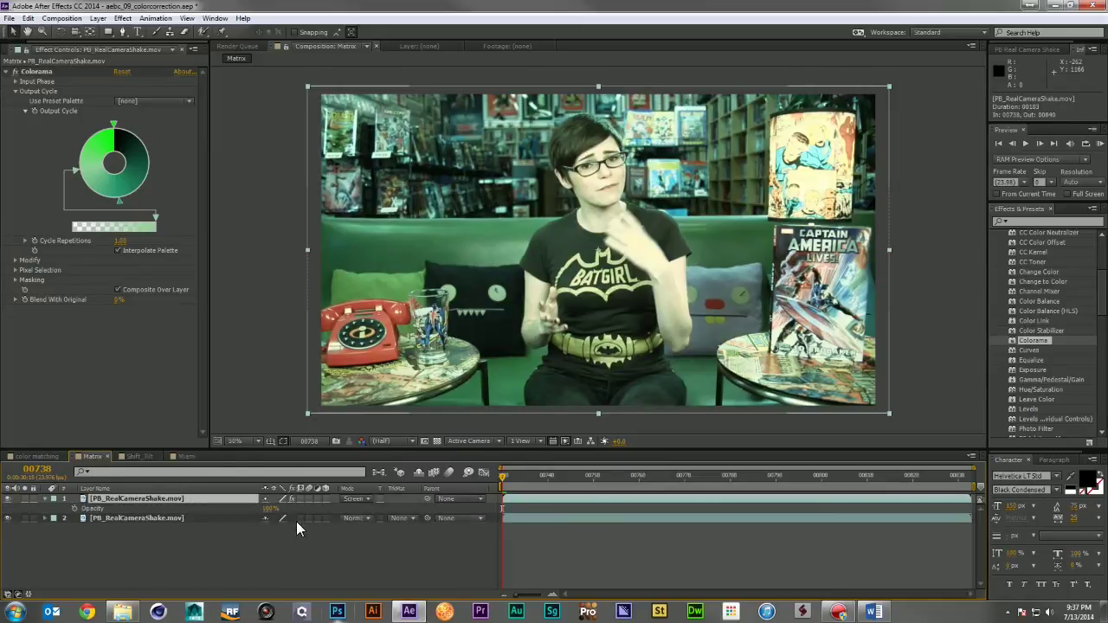
click(43, 498)
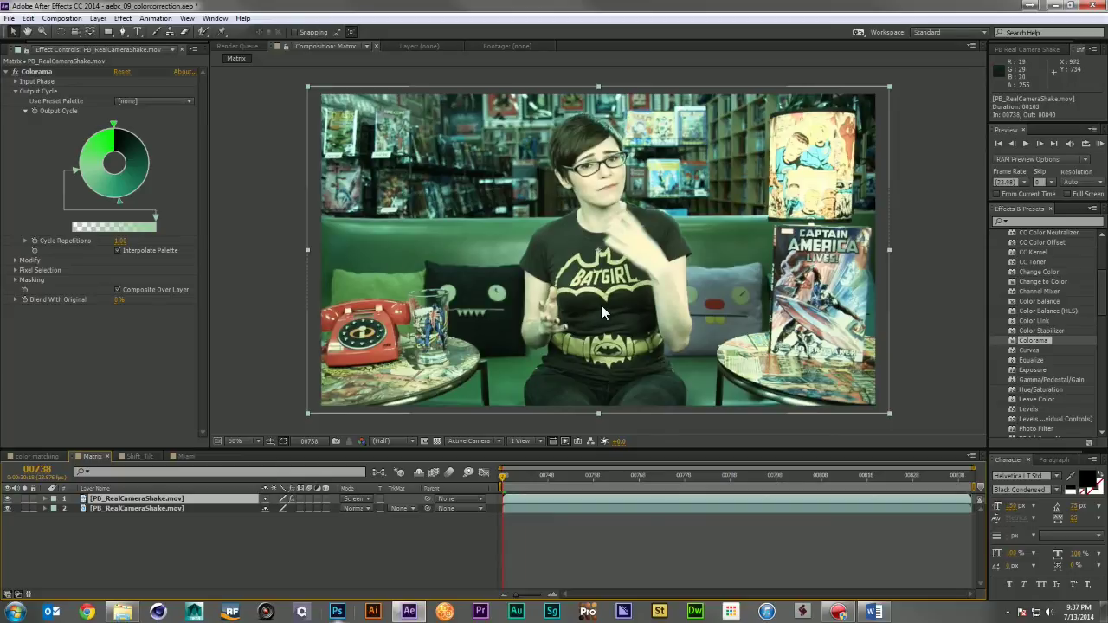
Apply the Exposure effect to the lower PB_RealCameraShake.mov layer and reduce its master exposure to about -3
click(1046, 222)
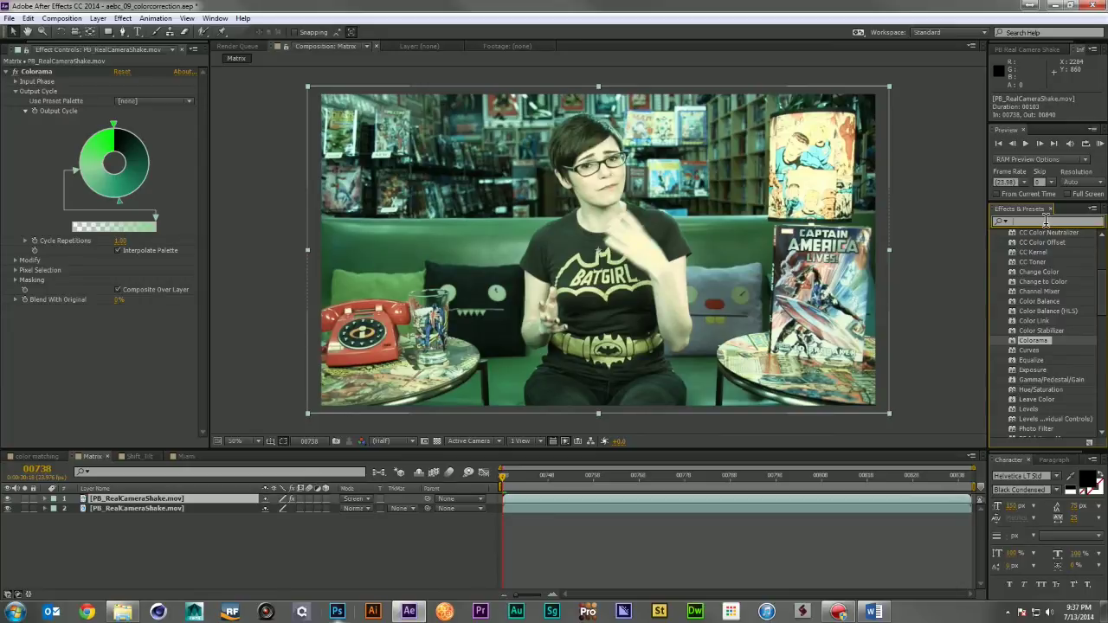
text(expos)
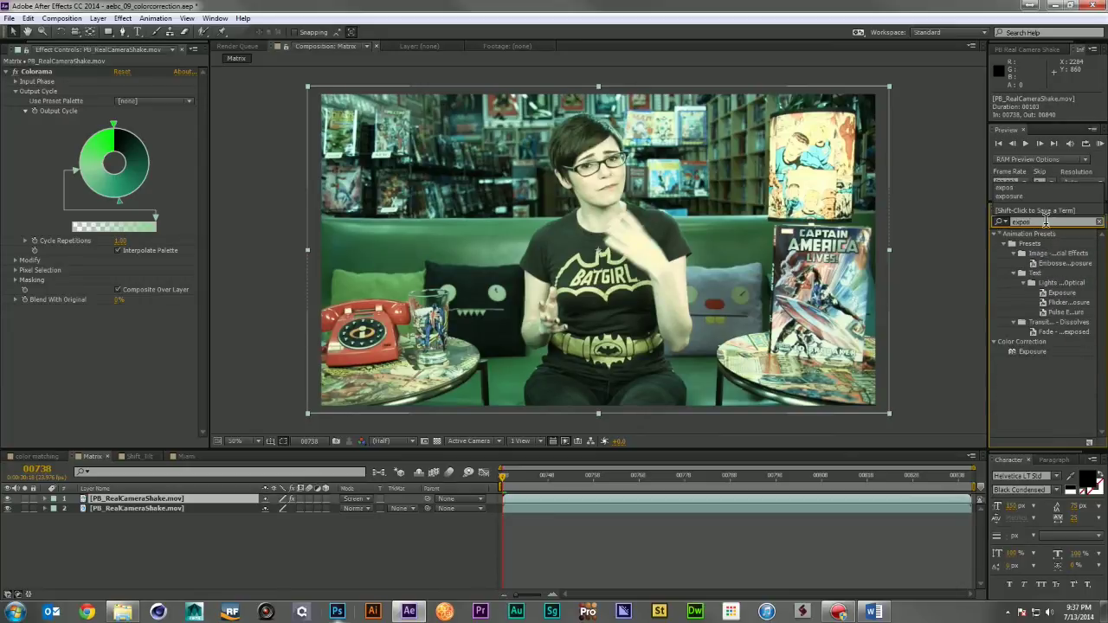
drag(1025, 352, 151, 509)
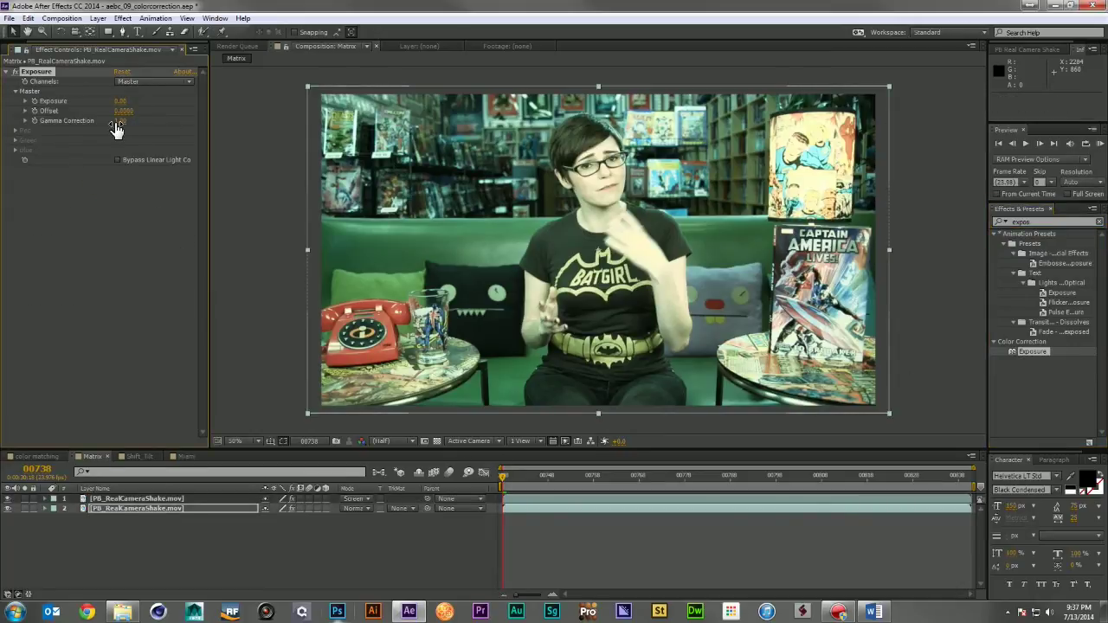
drag(118, 101, 4, 123)
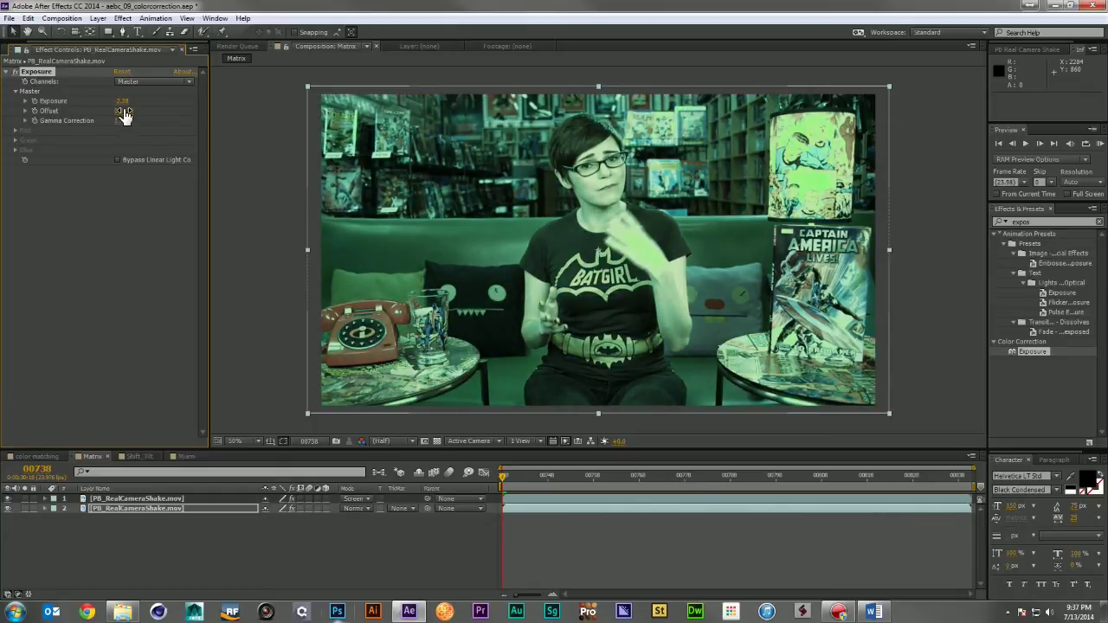
drag(121, 101, 86, 104)
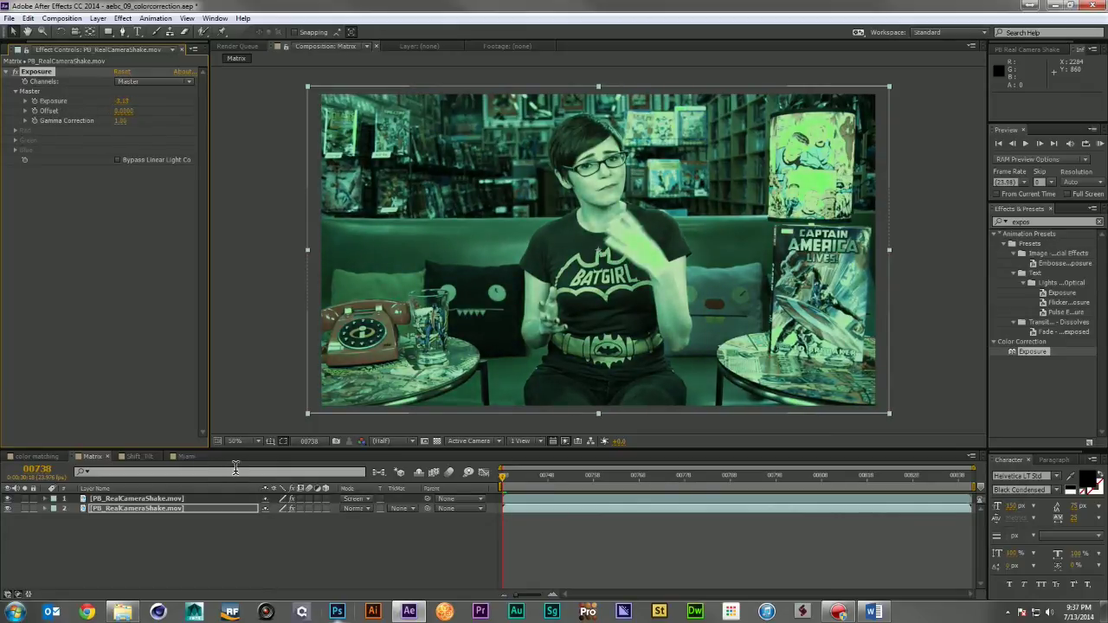
Create an adjustment layer above both footage copies and name it Saturation
click(156, 498)
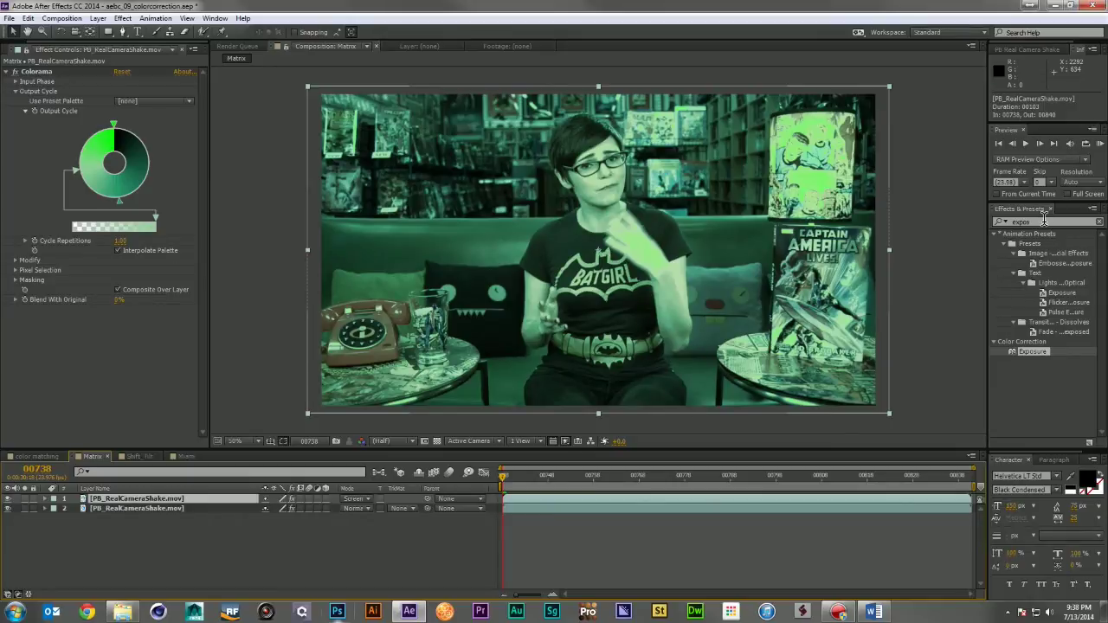
key(ctrl+alt+y)
key(Return)
text(Satur)
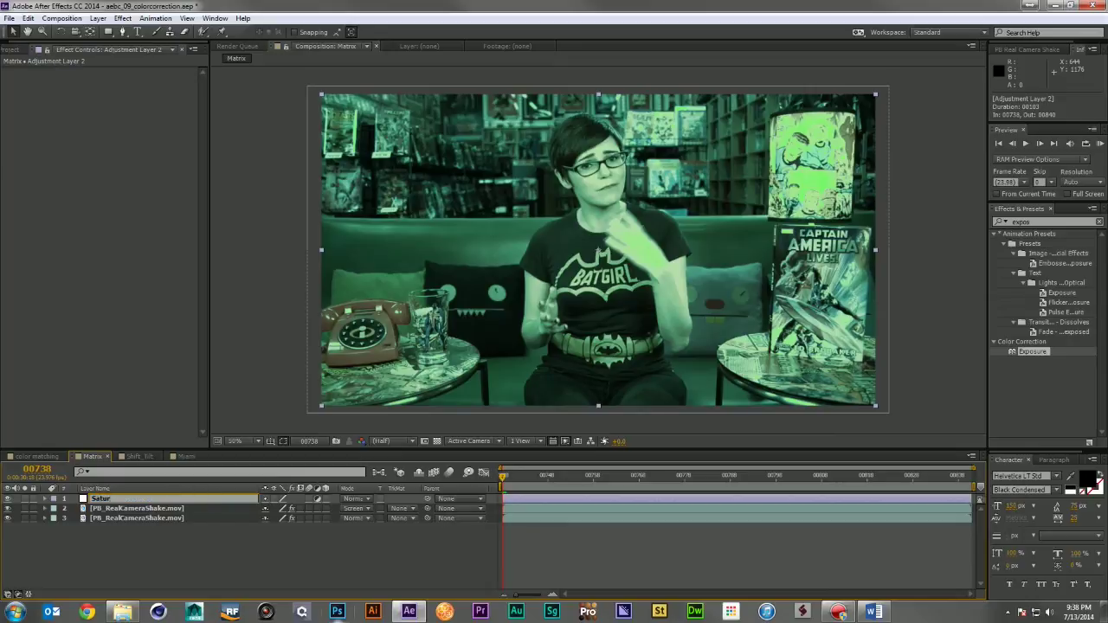
text(ation)
key(Return)
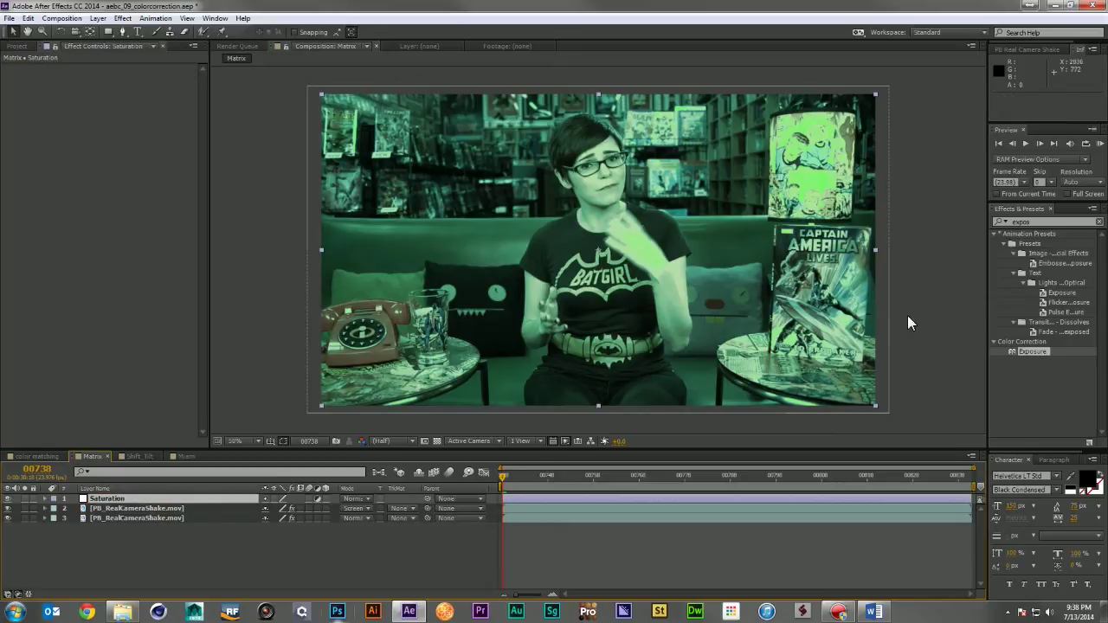
Apply the Hue/Saturation effect to the Saturation adjustment layer and substantially reduce its Master Saturation
click(1041, 224)
text(hue)
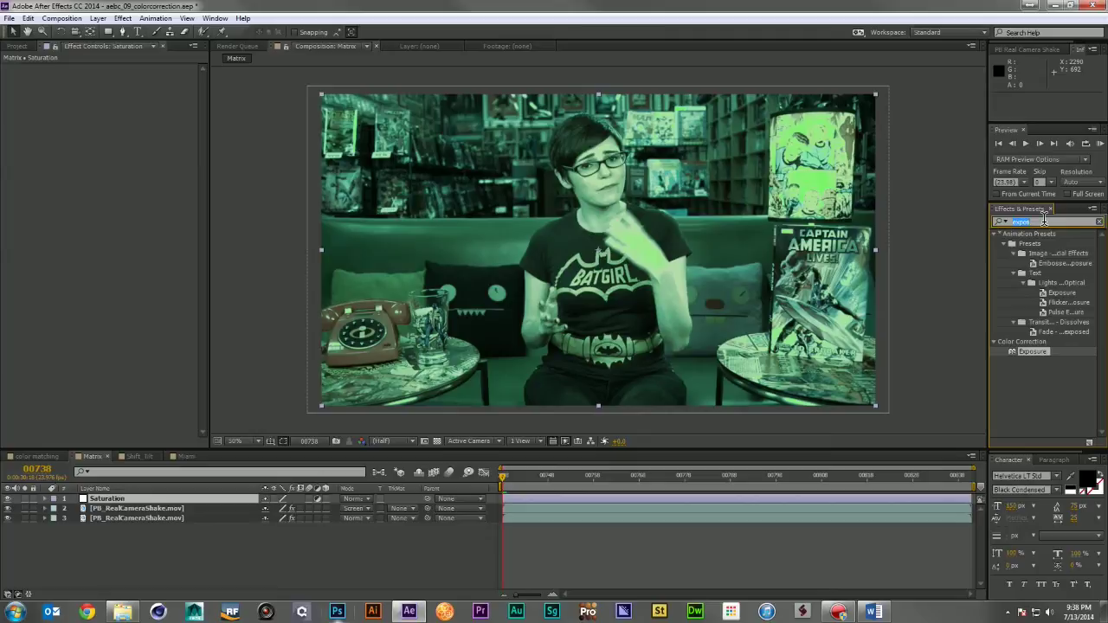
text(/s)
drag(1040, 243, 159, 498)
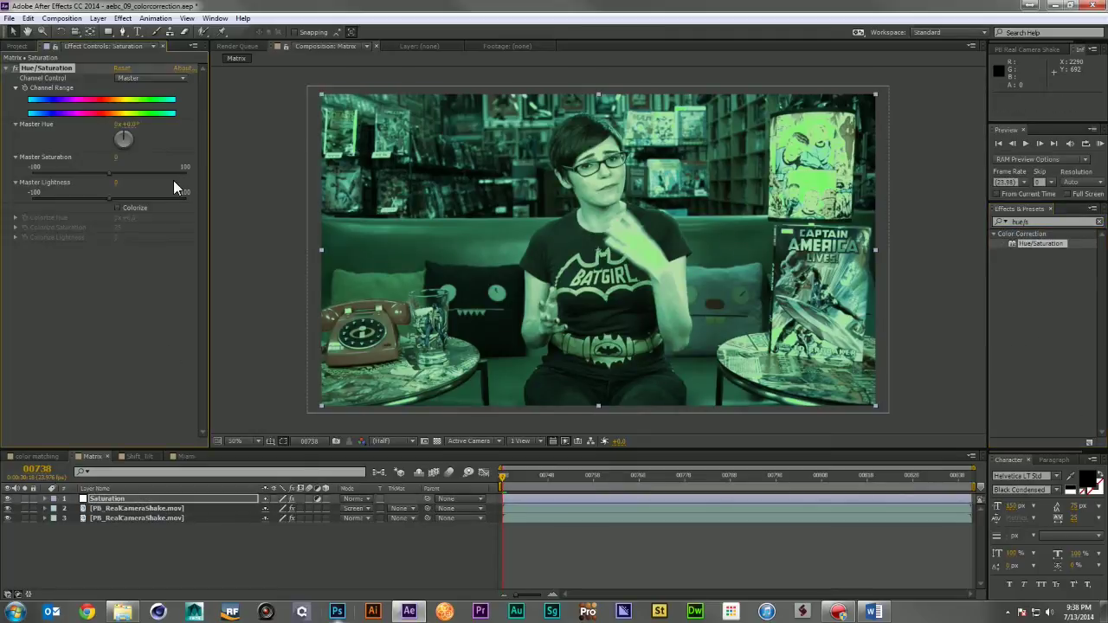
drag(116, 158, 87, 164)
Lower the opacity of the upper footage copy with Colorama to slightly more than half
click(212, 507)
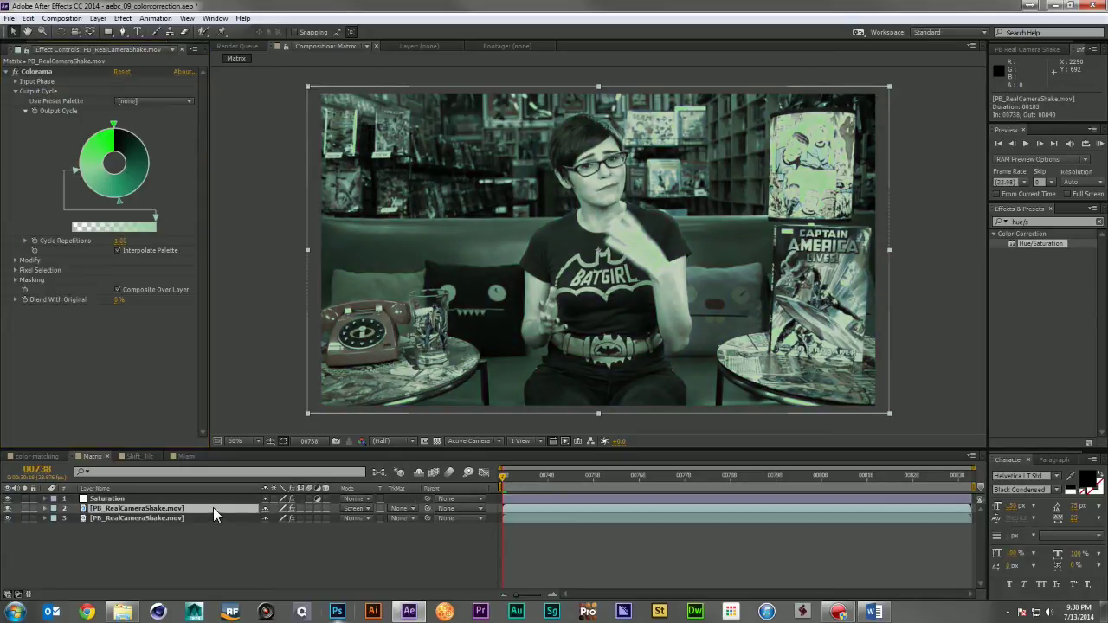
key(t)
drag(269, 518, 247, 519)
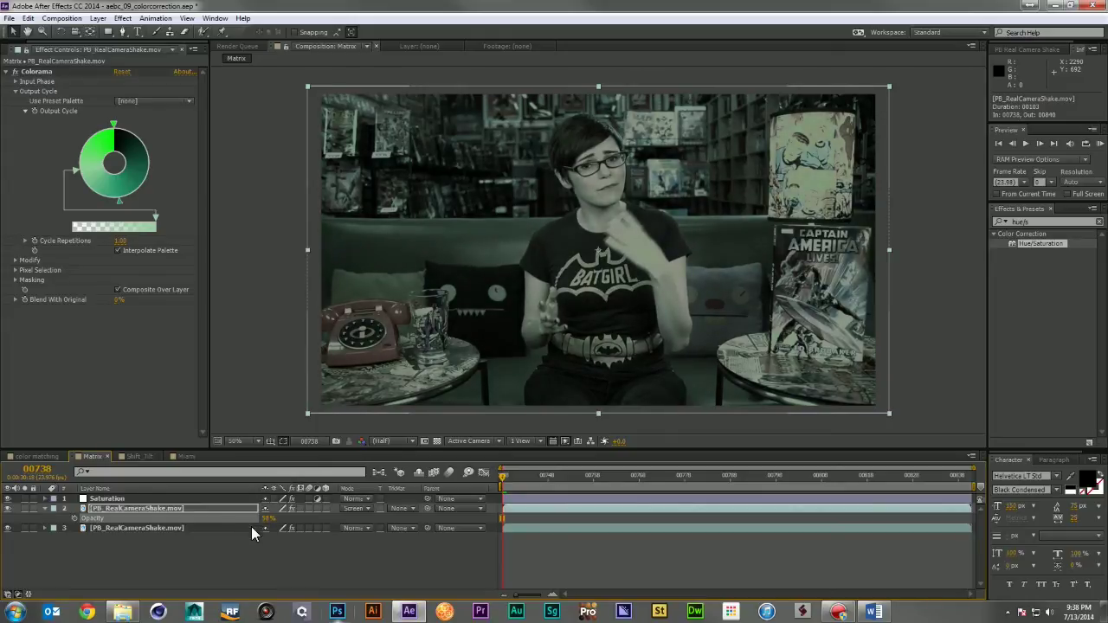
Raise the lower footage copy's exposure to about -1.3 and fine-tune the Colorama copy's opacity to about 54%
click(212, 529)
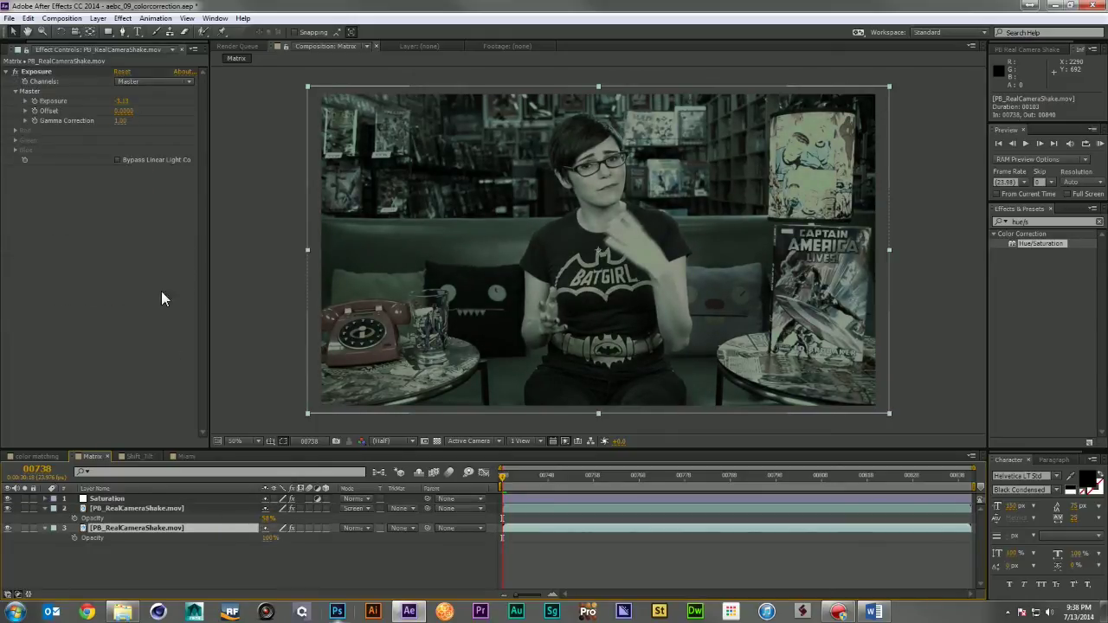
drag(121, 101, 225, 99)
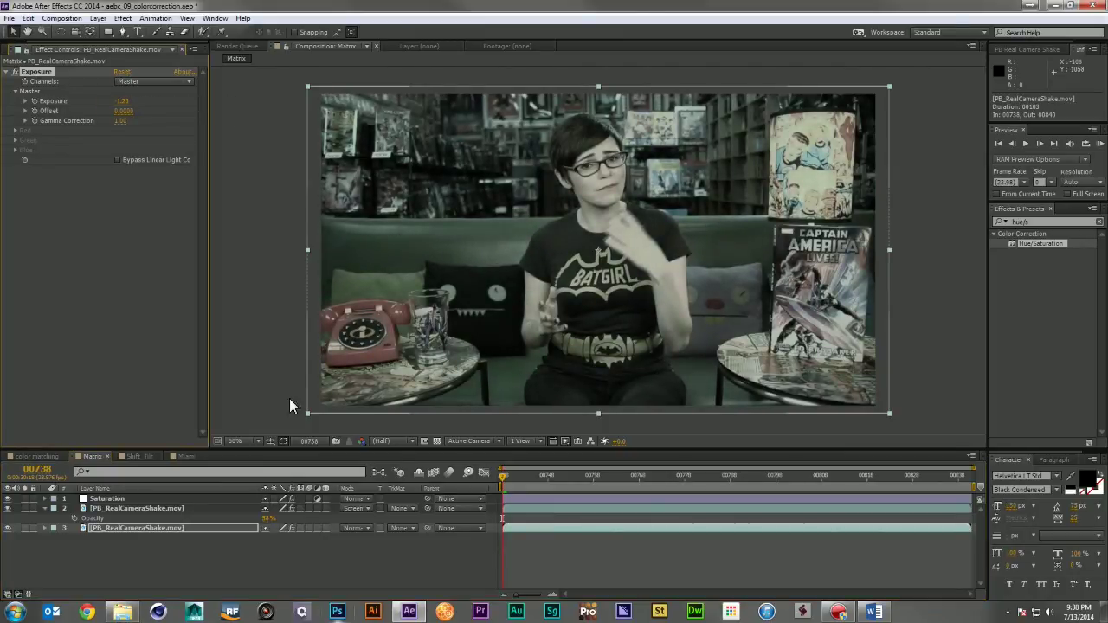
click(221, 509)
drag(272, 524, 272, 524)
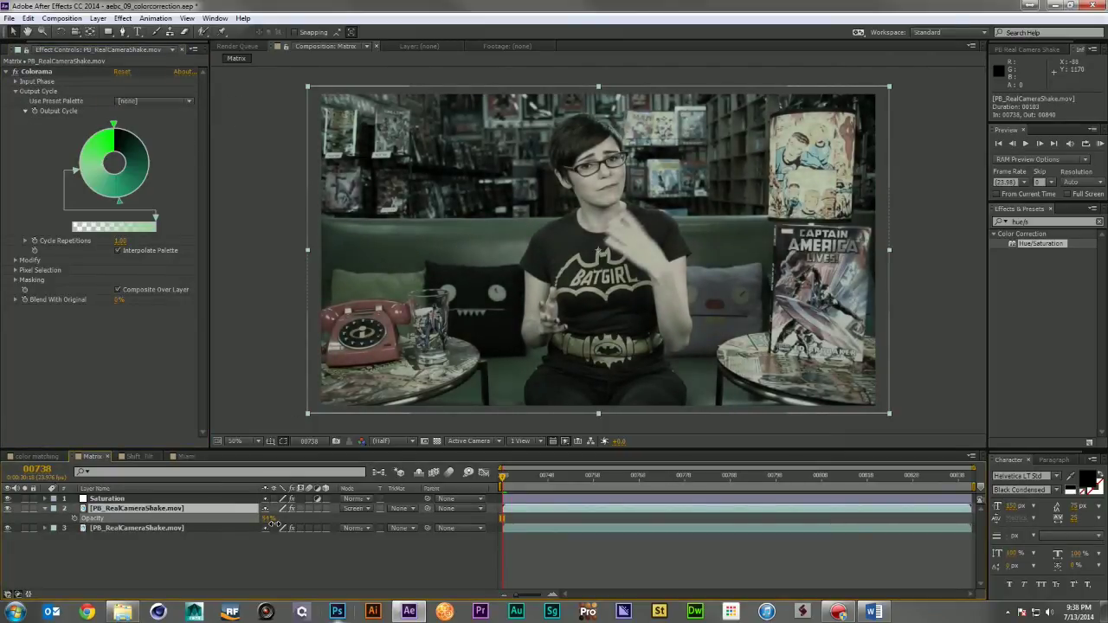
Set the Saturation layer's Master Saturation to -27, and hide and show the upper layers to compare the look
click(191, 500)
drag(123, 162, 147, 160)
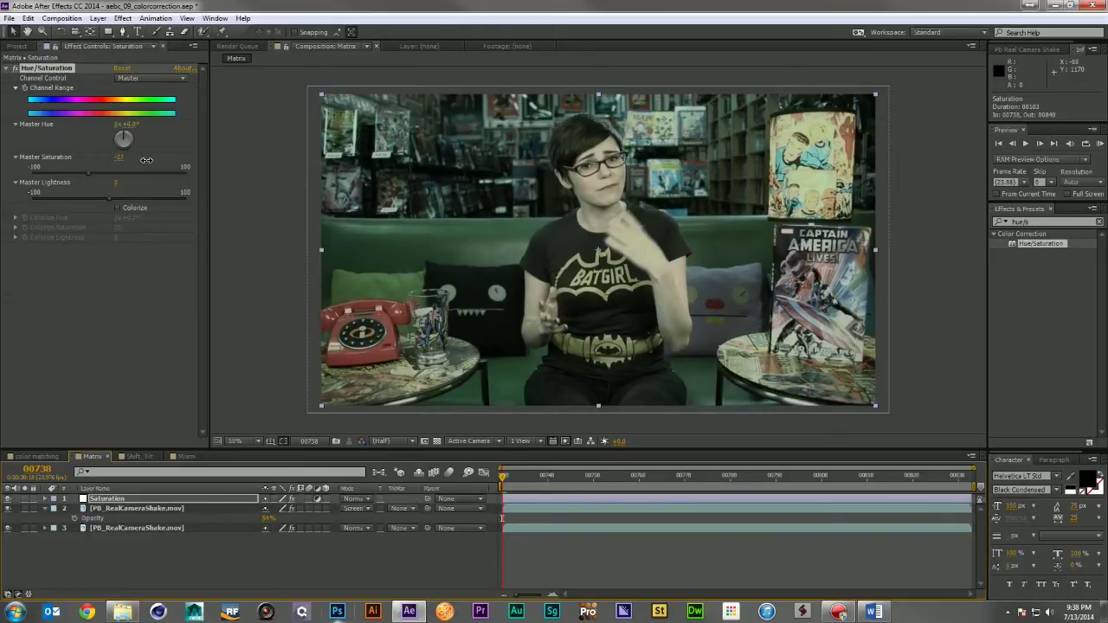
click(9, 509)
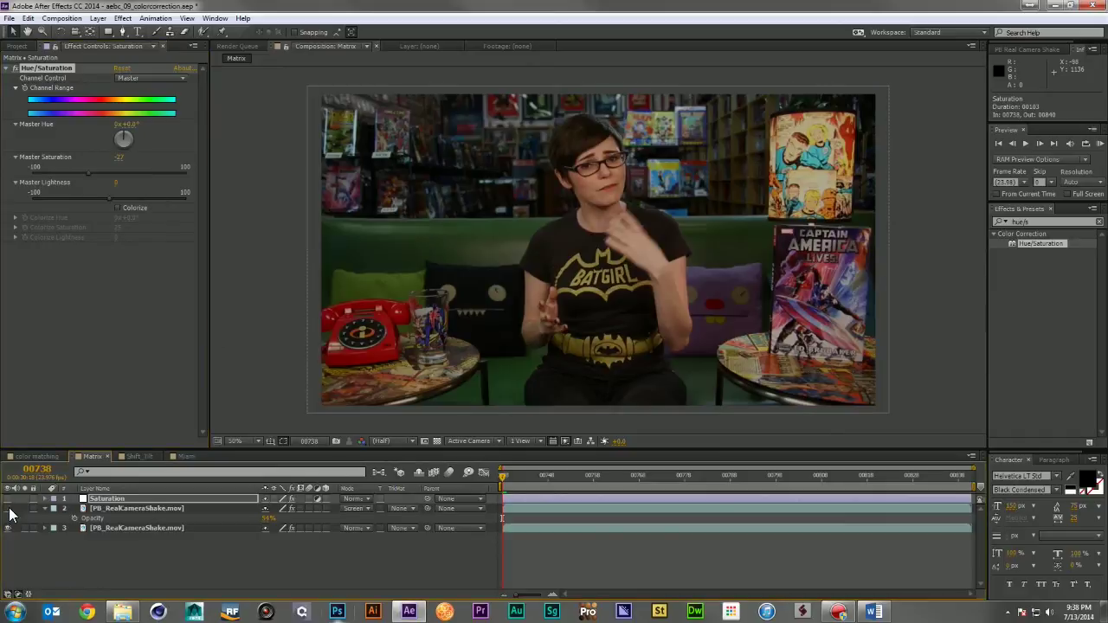
click(9, 509)
Add the Curves effect to the Saturation layer and shape a contrast S-curve with lifted highlights and lowered shadows
click(1050, 220)
text(curv)
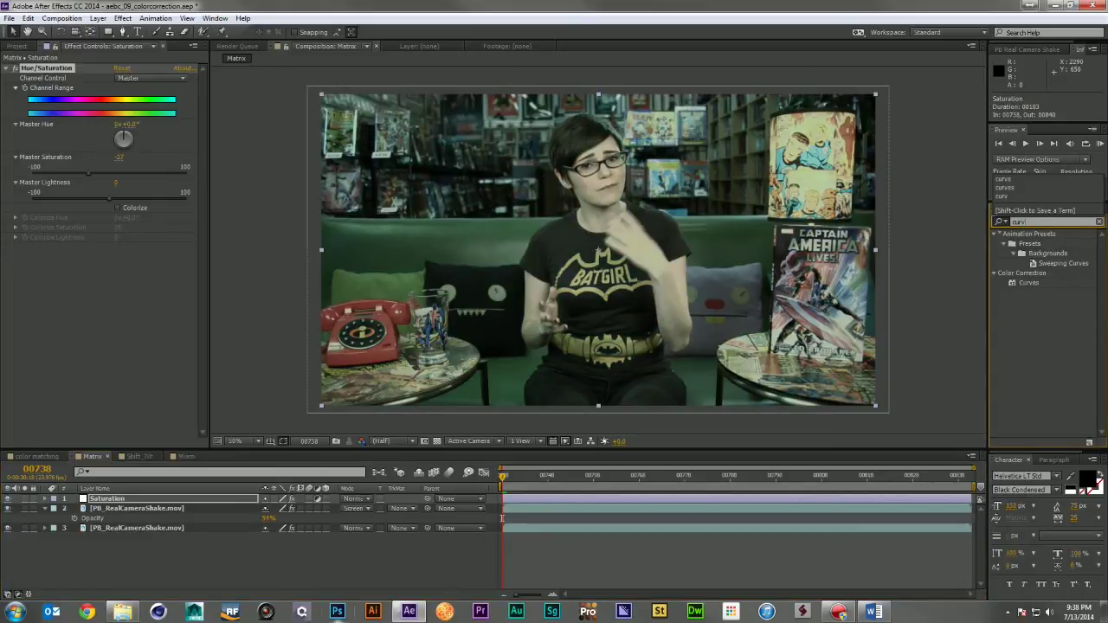
drag(1026, 283, 135, 286)
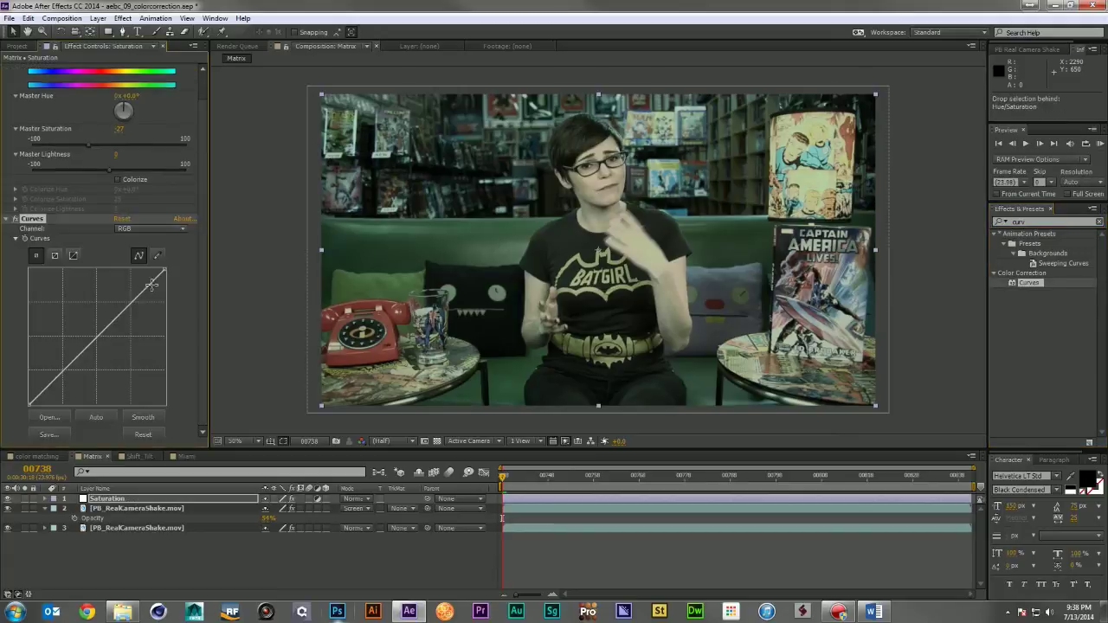
click(128, 295)
drag(80, 338, 73, 368)
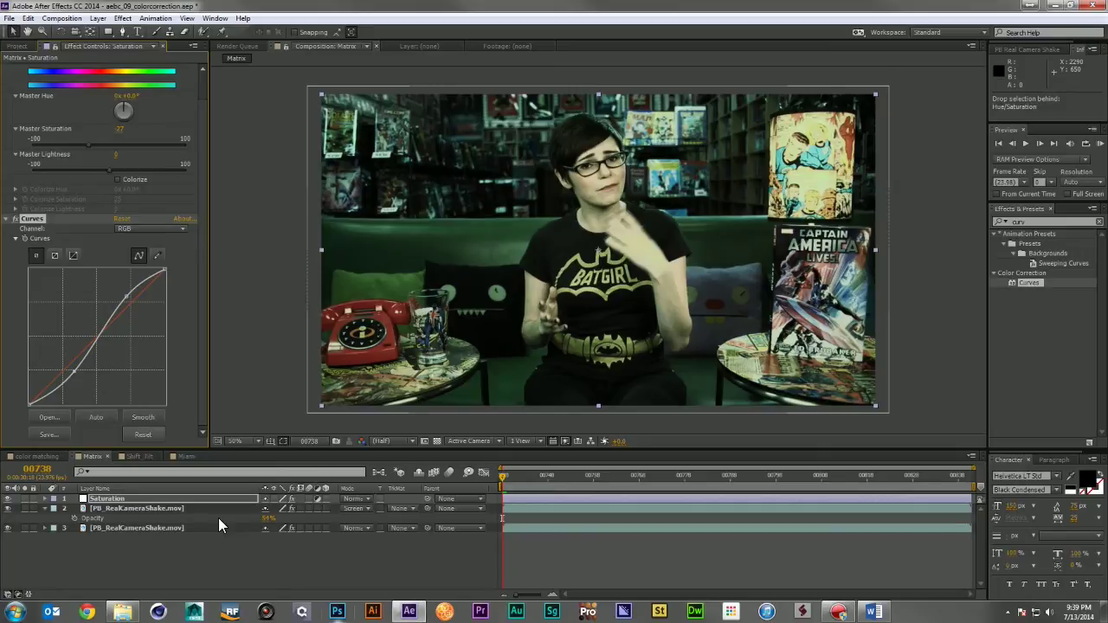
Open the Shift_Tilt composition and add an adjustment layer named Blur above the footage
click(140, 456)
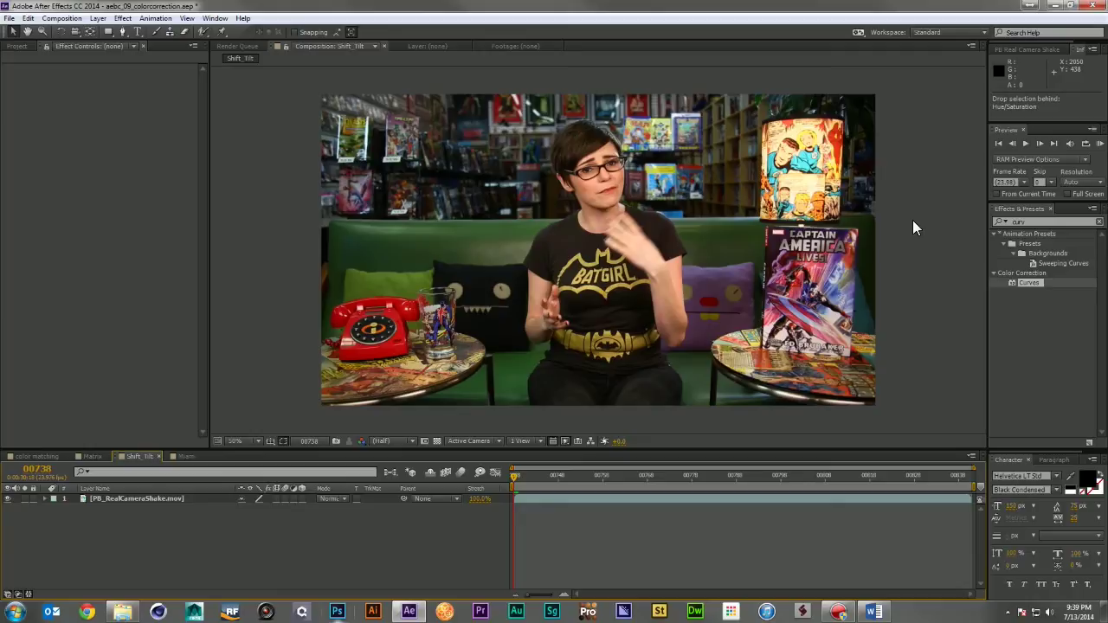
key(ctrl+alt+y)
key(Return)
text(Blu)
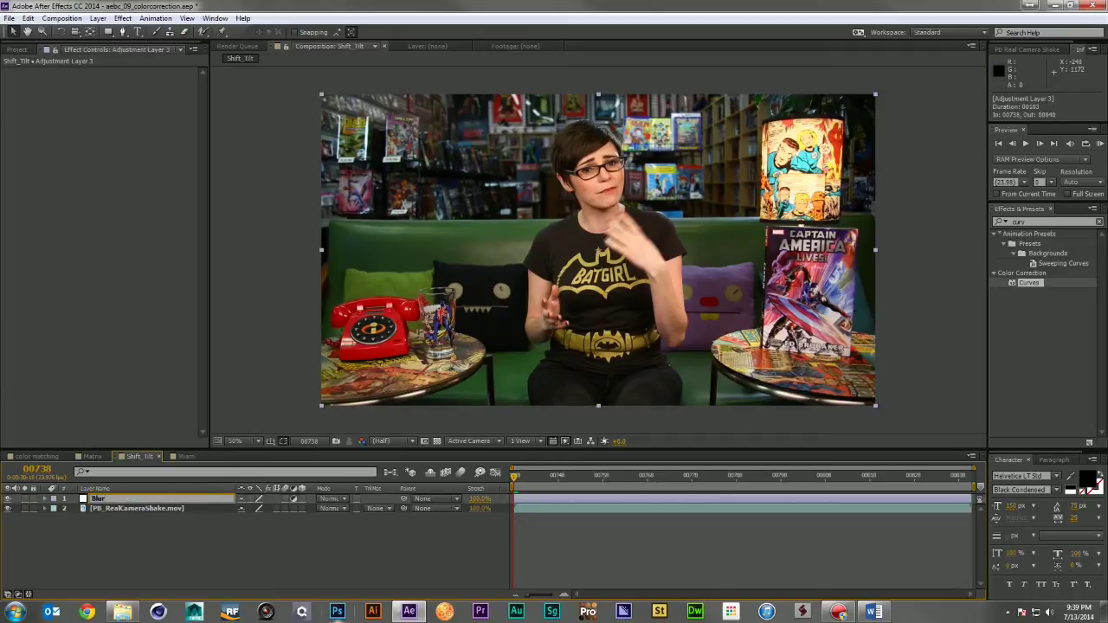
text(r)
key(Return)
Find the Fast Blur effect and apply it to the Blur adjustment layer
click(1050, 221)
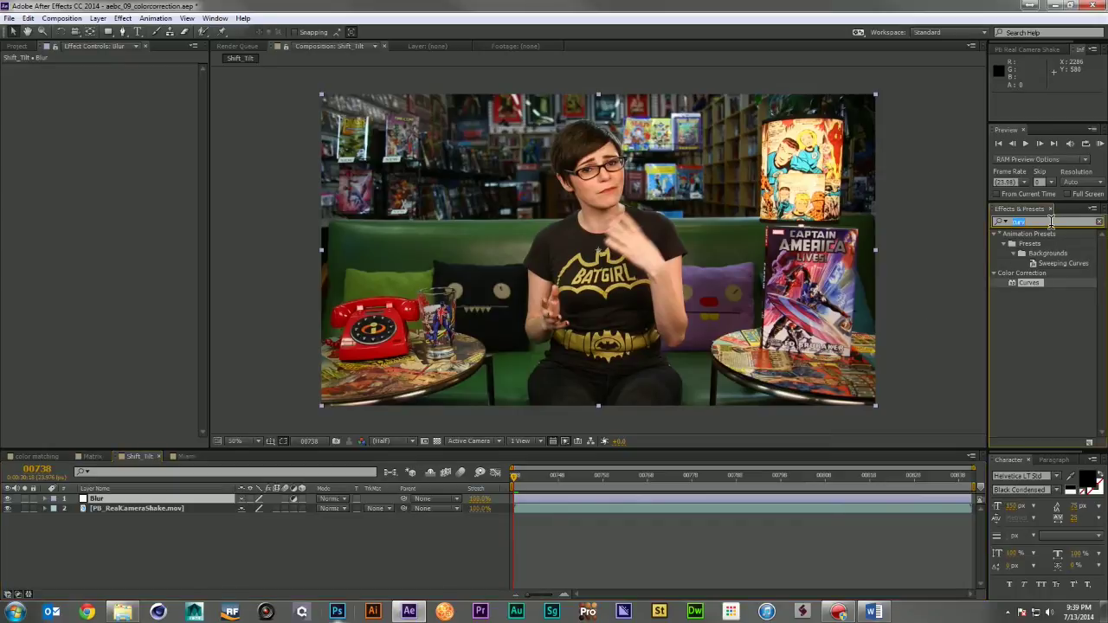
text(fast)
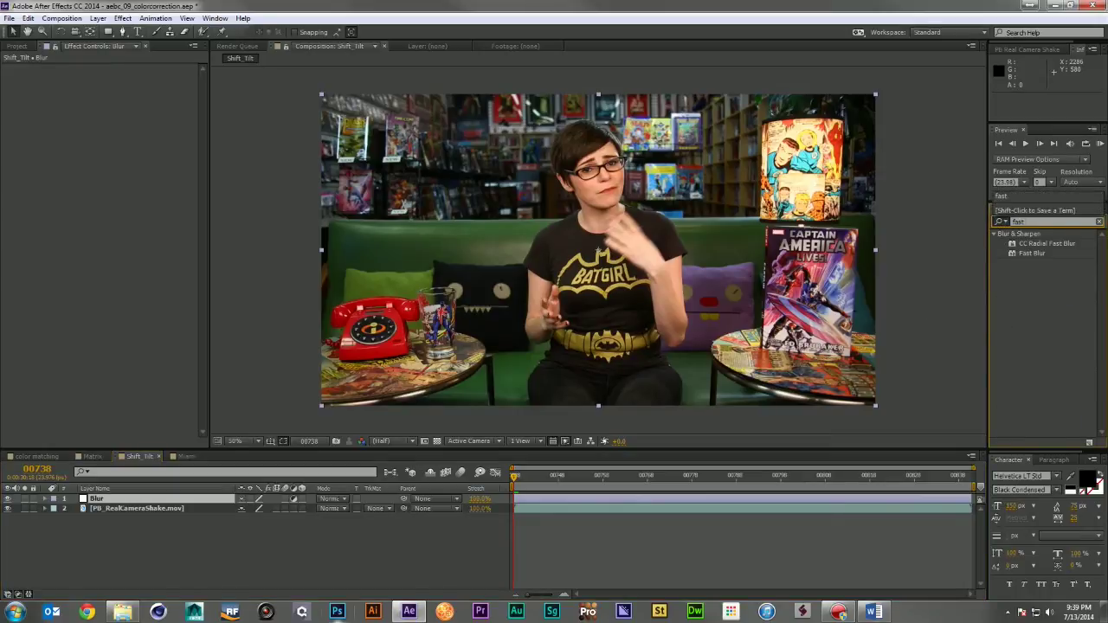
drag(1026, 252, 152, 499)
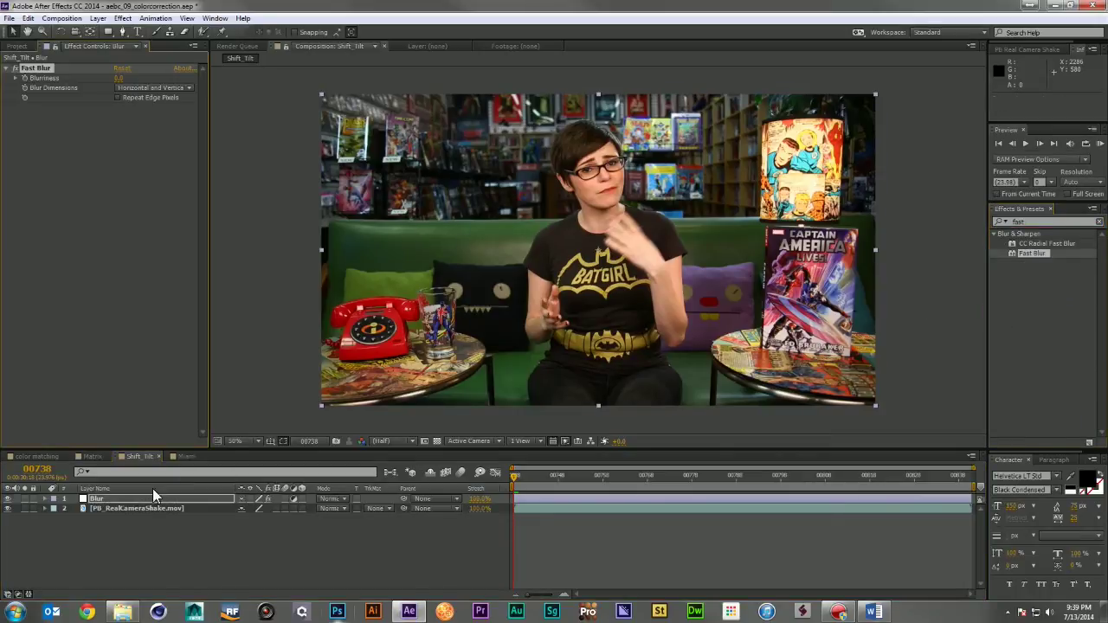
Set Fast Blur's Blurriness to 24 with Repeat Edge Pixels enabled, and draw a wide rectangular mask across the middle of the Blur layer
click(117, 96)
drag(118, 77, 135, 95)
click(108, 31)
mouse_move(257, 179)
mouse_down()
mouse_move(805, 294)
mouse_move(956, 303)
mouse_up()
Feather the Blur layer's mask by about 265 pixels and set its mode to Subtract
key(f)
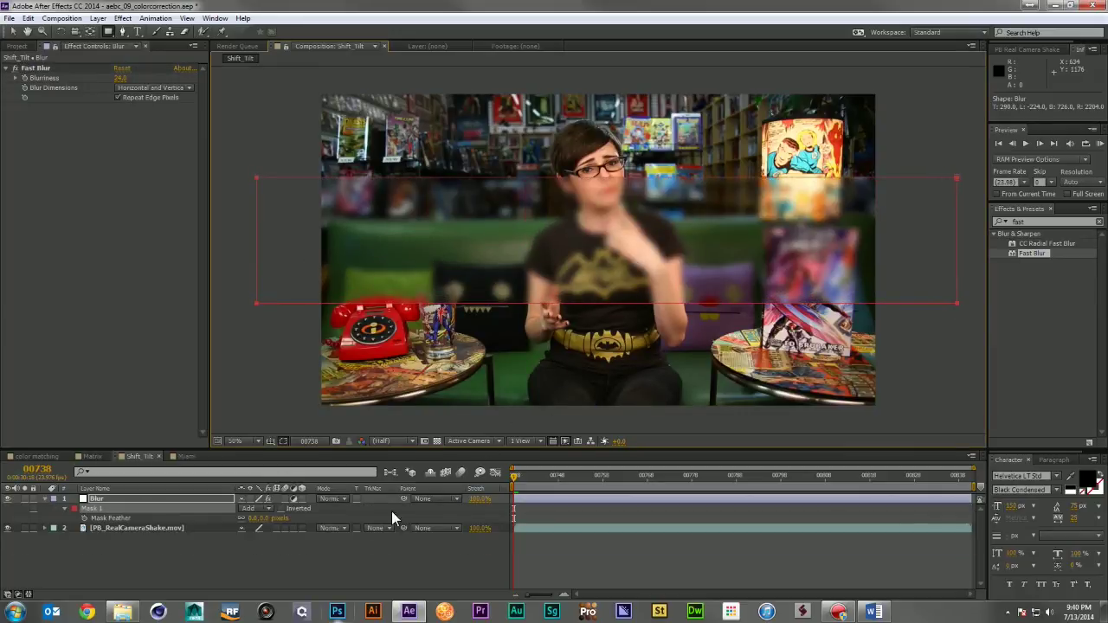
drag(330, 516, 379, 519)
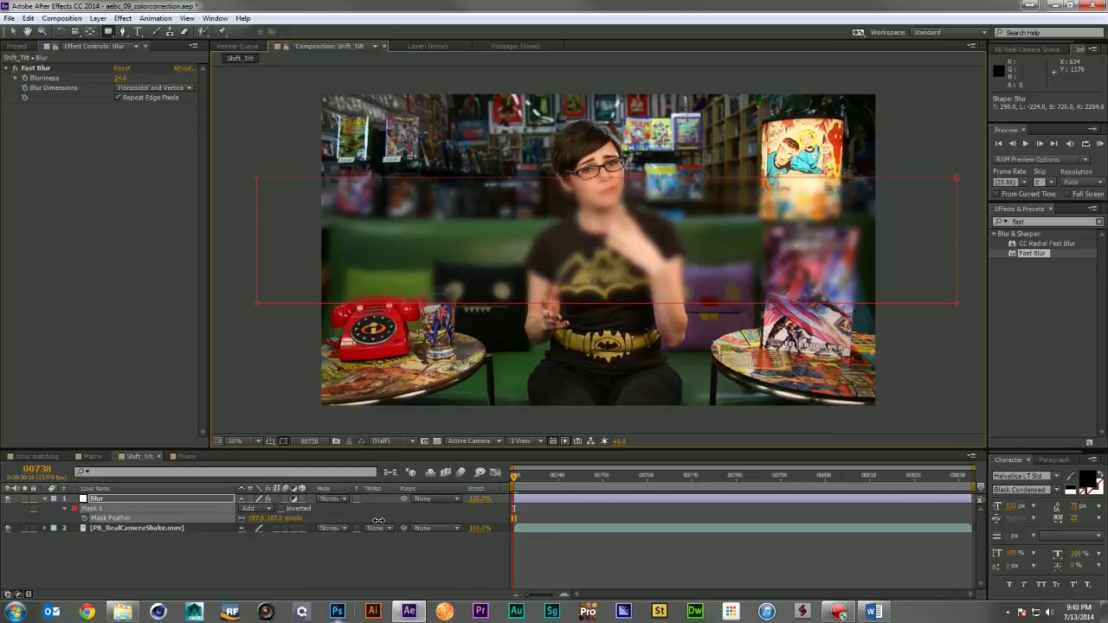
click(259, 508)
click(282, 448)
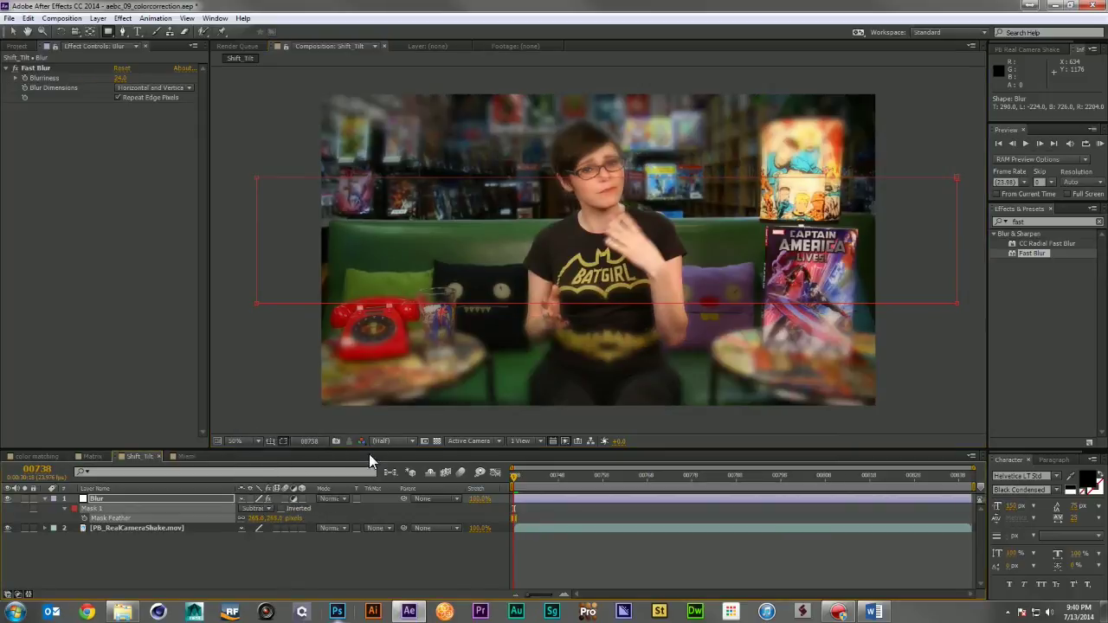
Raise the mask's lower edge to the woman's chest and its upper edge to her forehead
key(v)
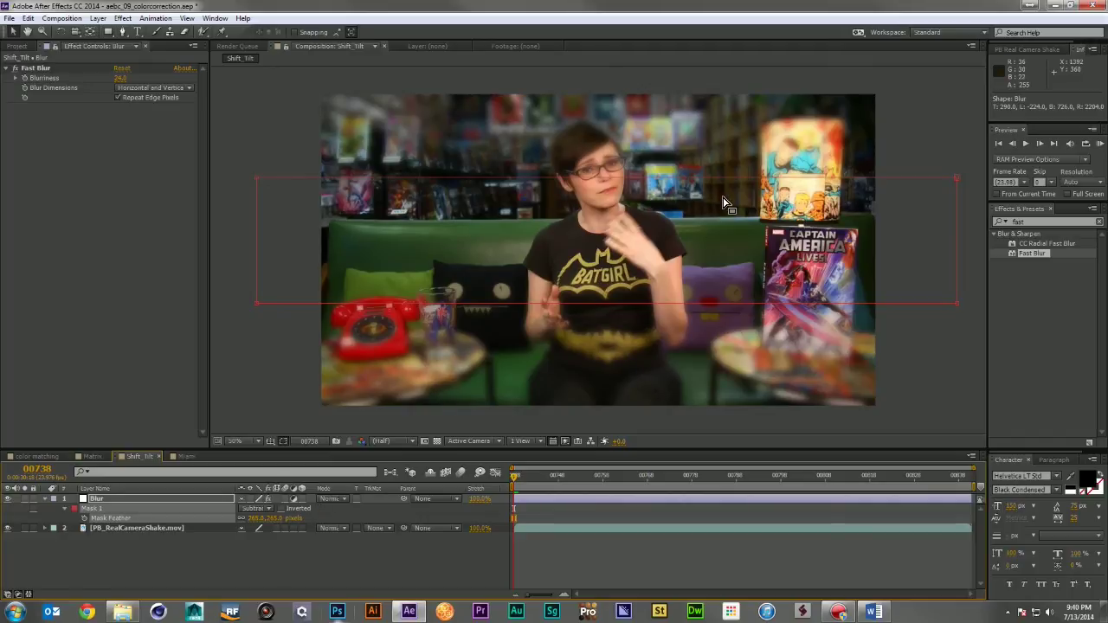
drag(731, 179, 729, 167)
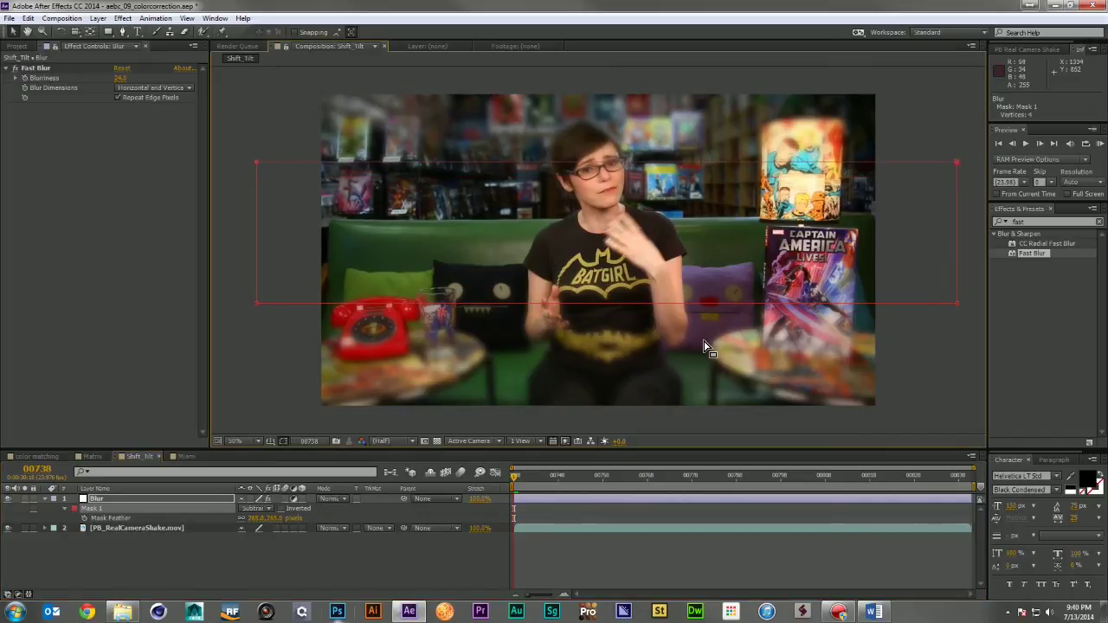
drag(699, 303, 694, 255)
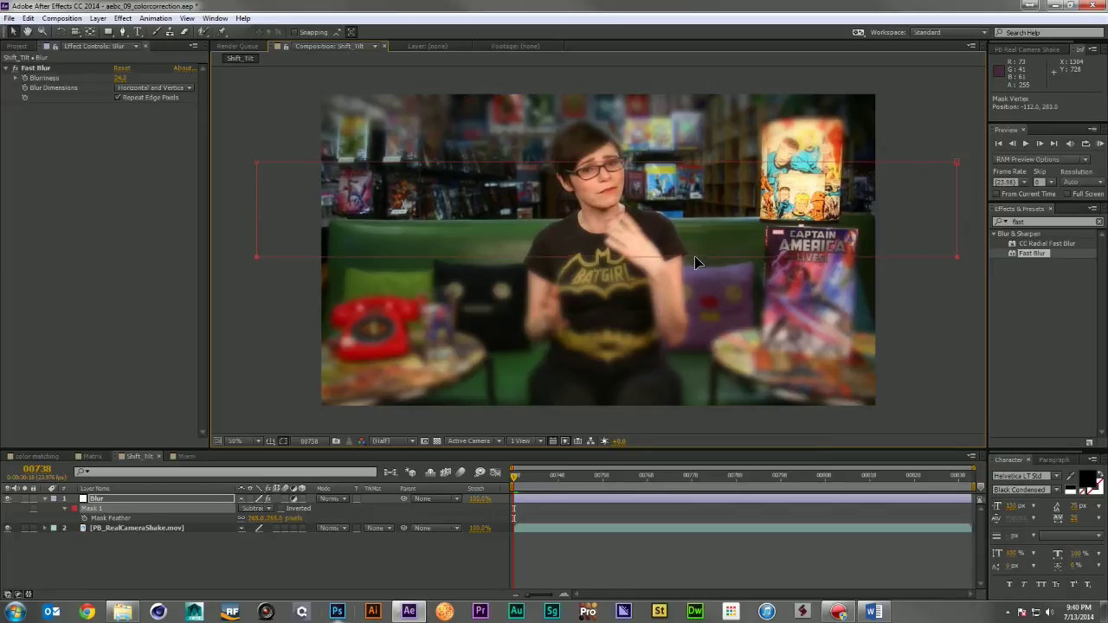
drag(704, 162, 703, 153)
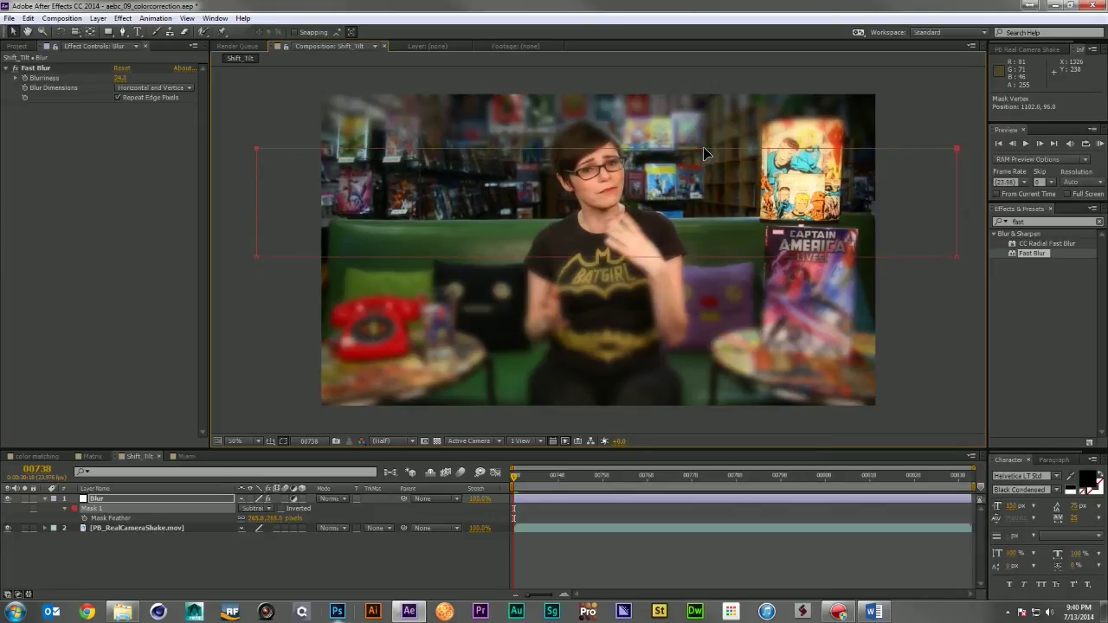
double_click(955, 154)
drag(971, 132, 969, 126)
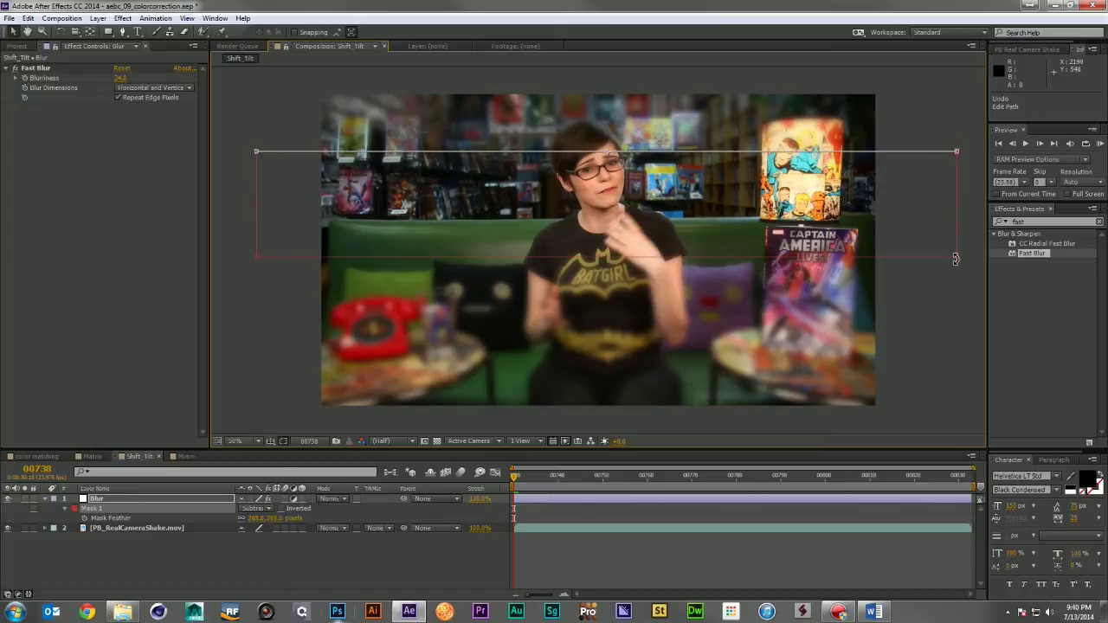
key(ctrl+z)
Rotate the whole blur mask counterclockwise by about 8 degrees so the sharp band runs diagonally, and deselect the layer
double_click(957, 170)
drag(969, 132, 922, 98)
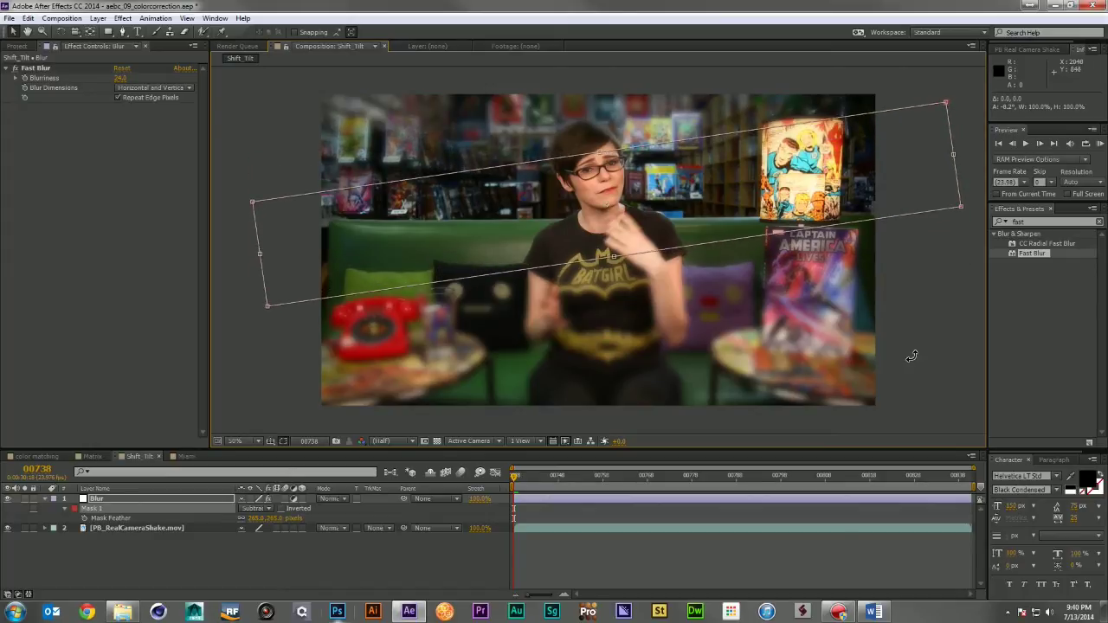
click(771, 558)
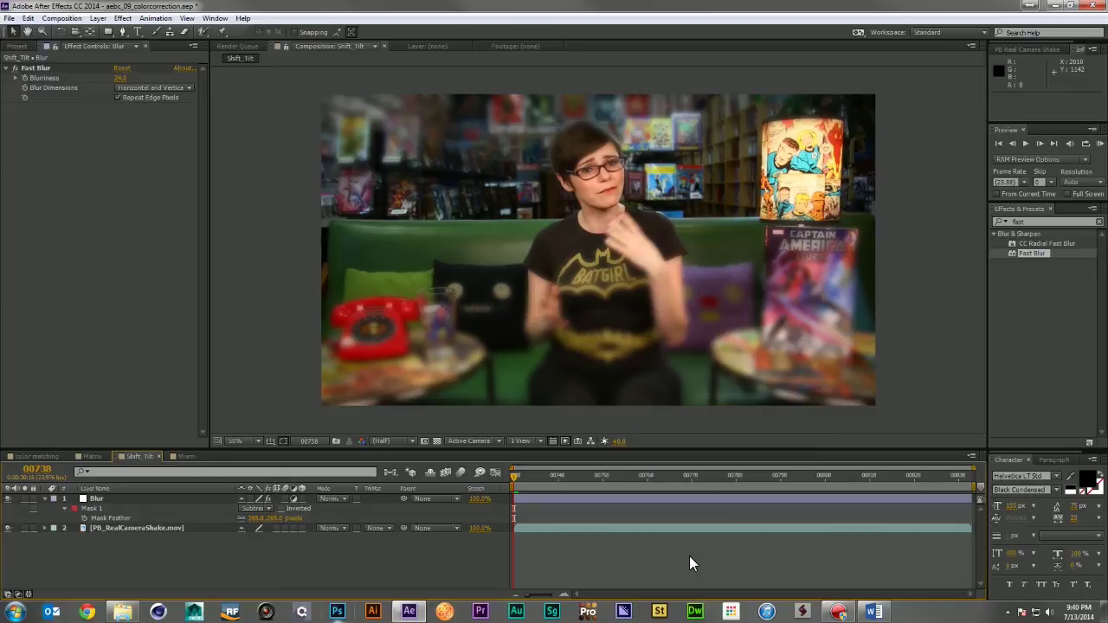
Apply the Curves effect to the PB_RealCameraShake.mov layer and lift the RGB highlights slightly while holding down the shadows
click(1036, 223)
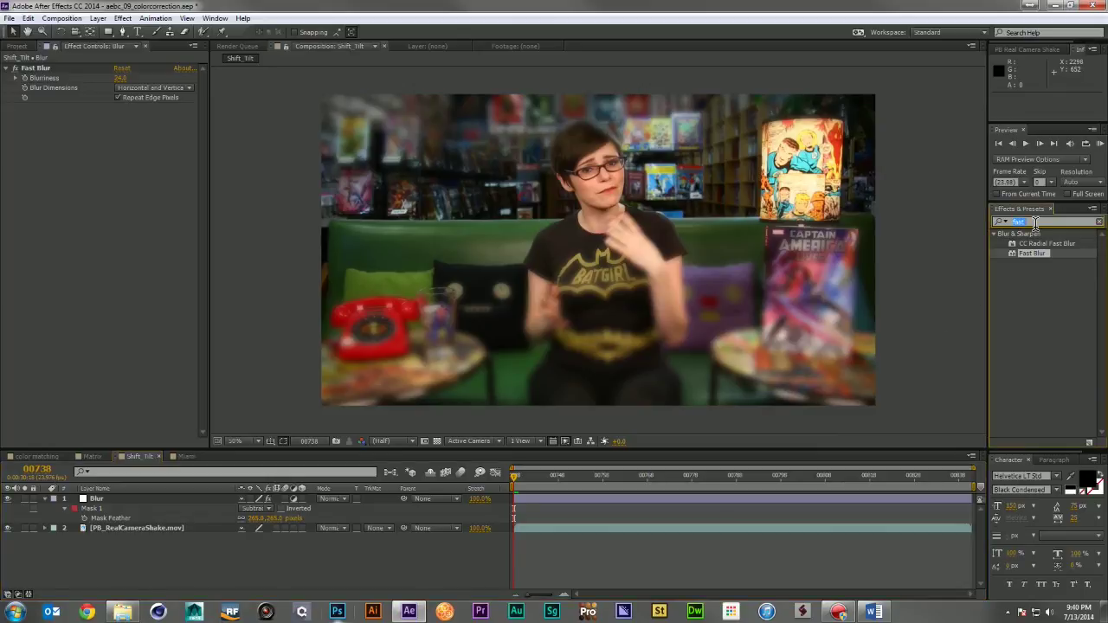
text(curve)
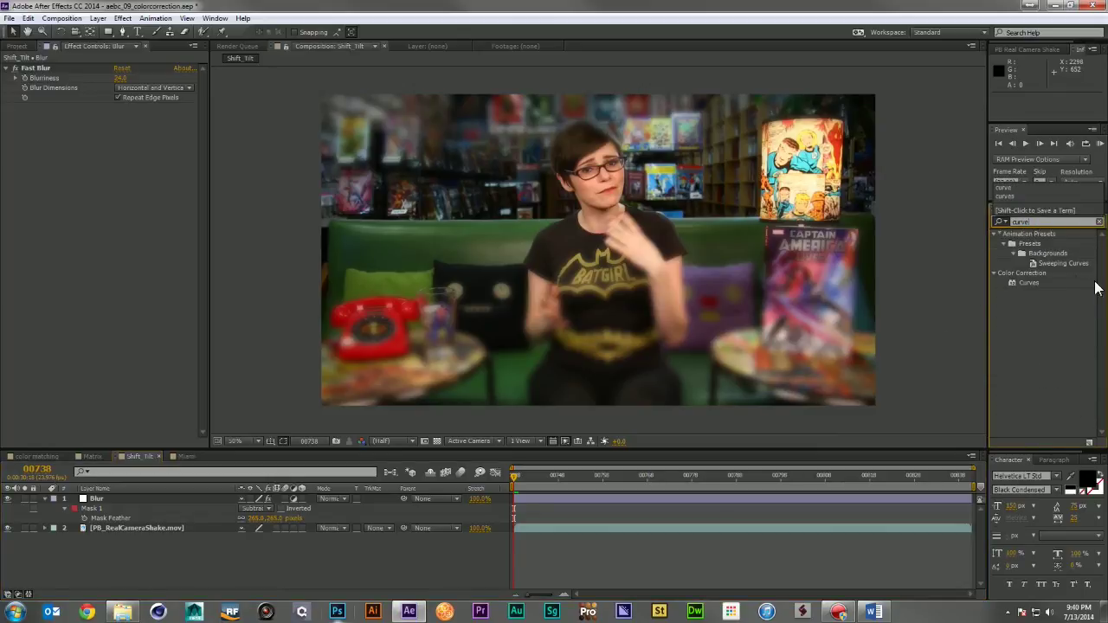
drag(1023, 282, 114, 527)
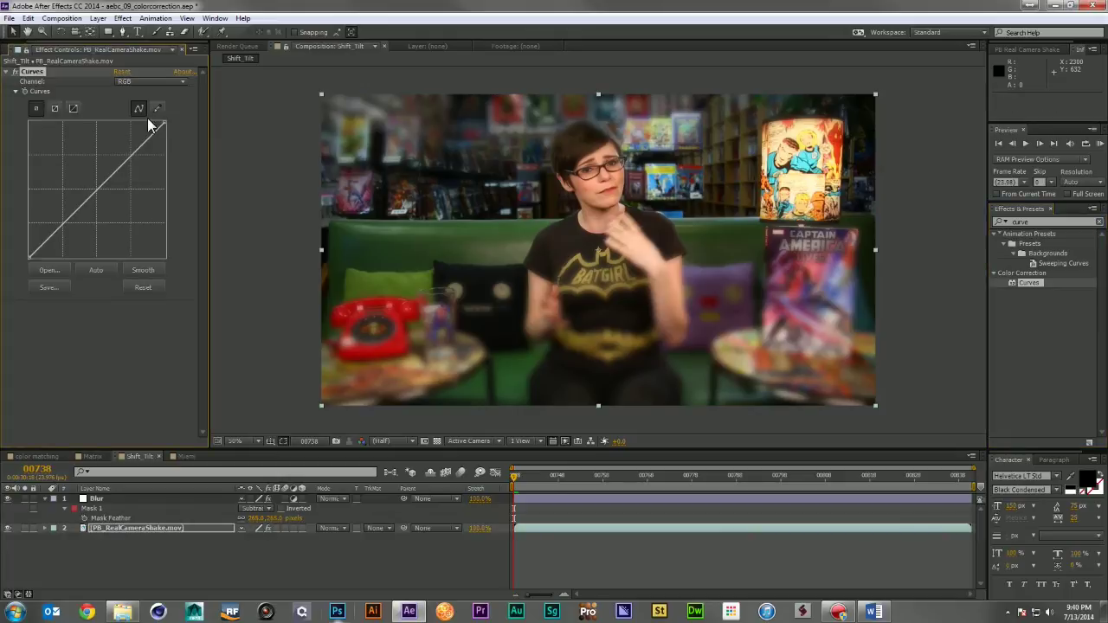
drag(125, 163, 123, 152)
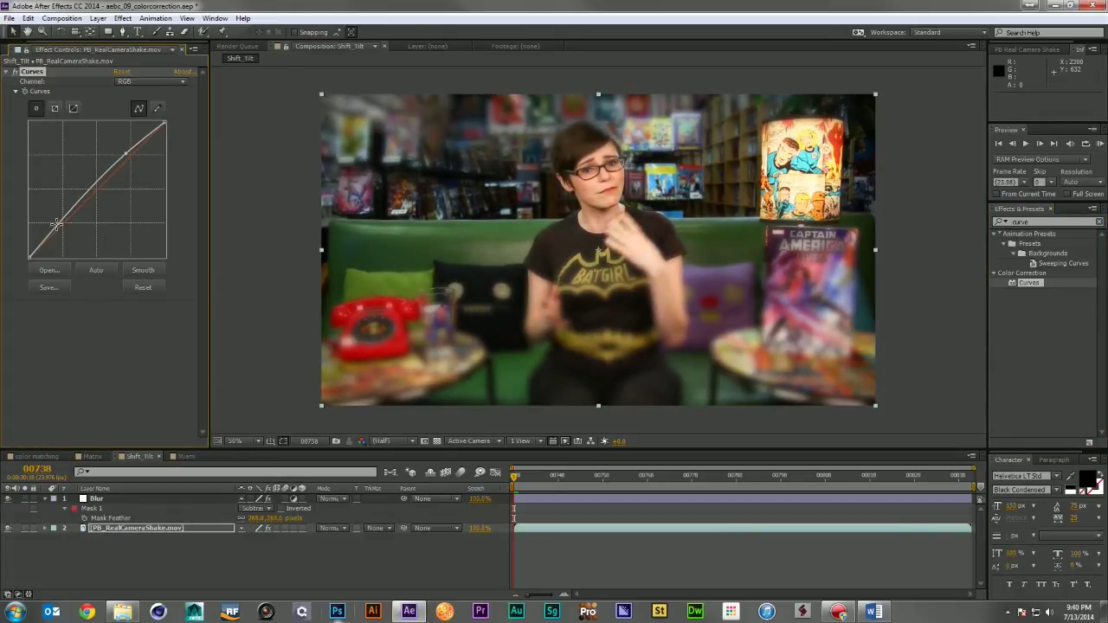
drag(58, 227, 59, 230)
Lower the midtones of the Red curve and slightly raise the midtones of the Blue curve on the footage layer
click(135, 82)
click(139, 107)
drag(108, 182, 105, 198)
click(144, 82)
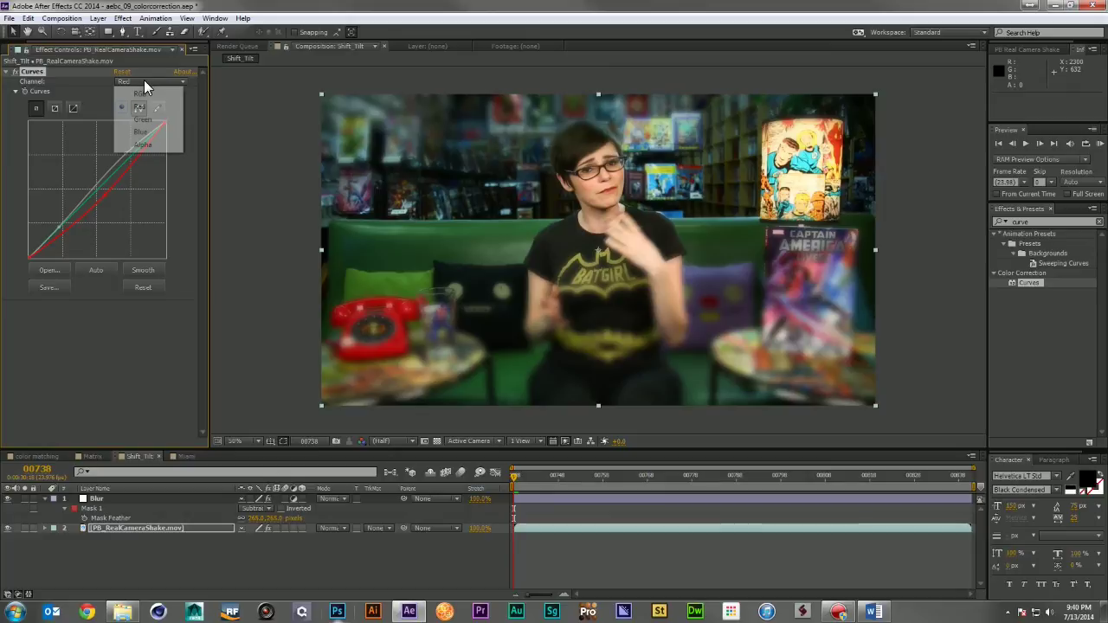
click(144, 136)
drag(104, 185, 99, 184)
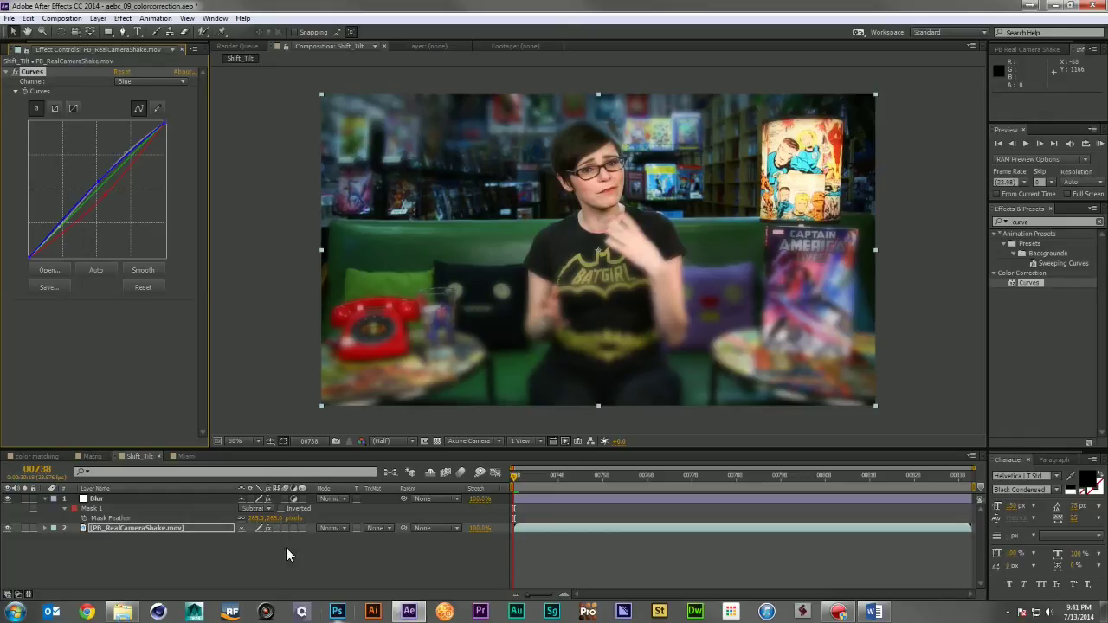
click(247, 569)
Reduce the Blur layer's Fast Blur Blurriness to 12 and deselect the layer
click(118, 504)
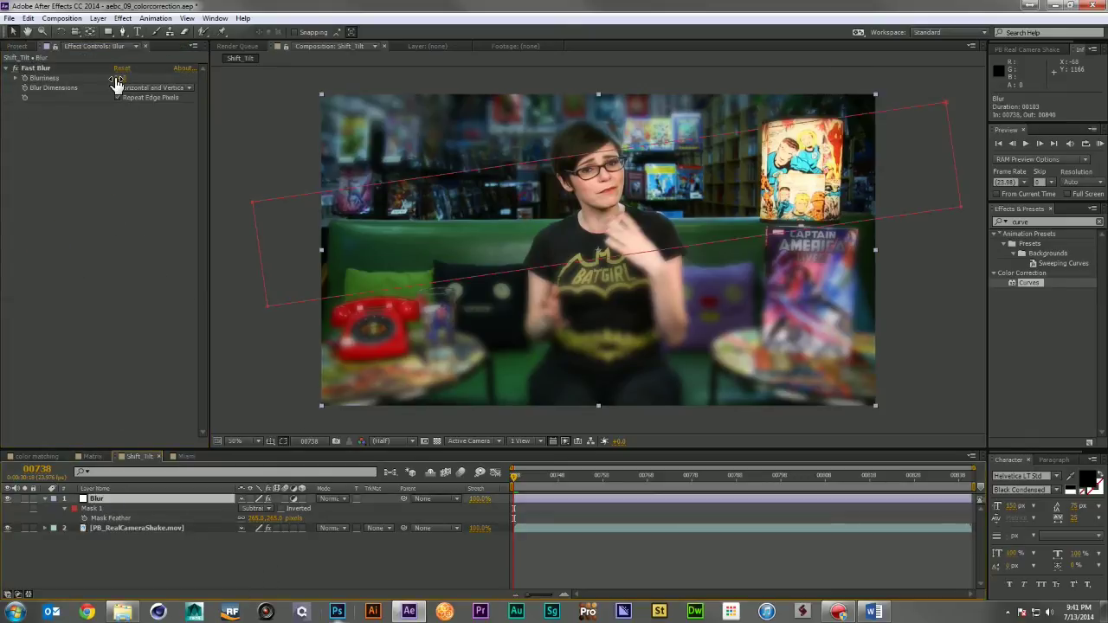
drag(123, 78, 113, 83)
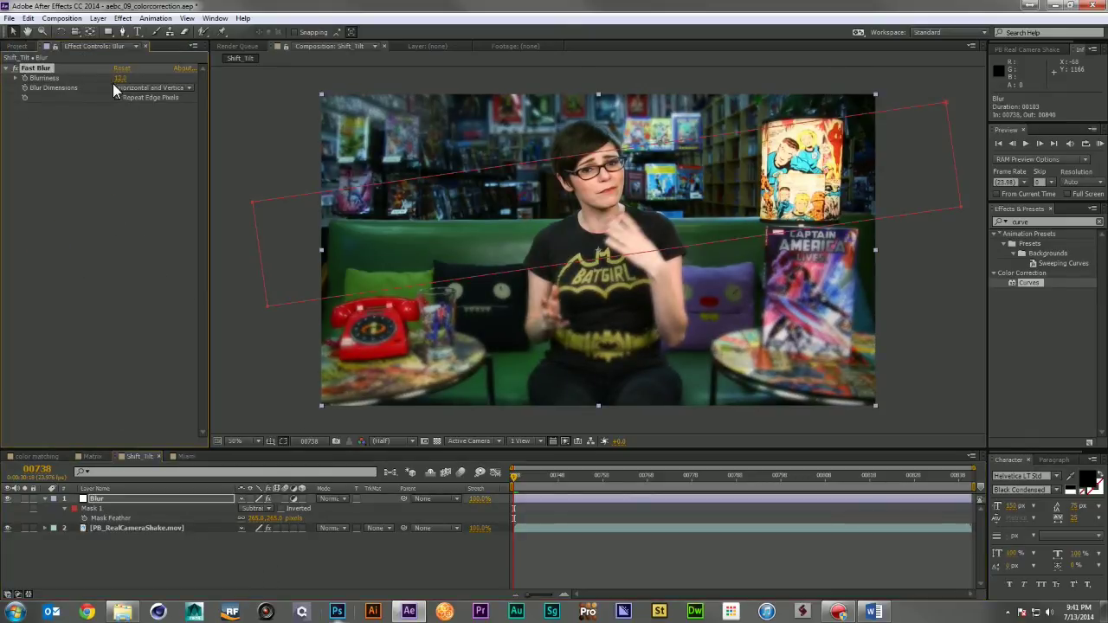
click(347, 563)
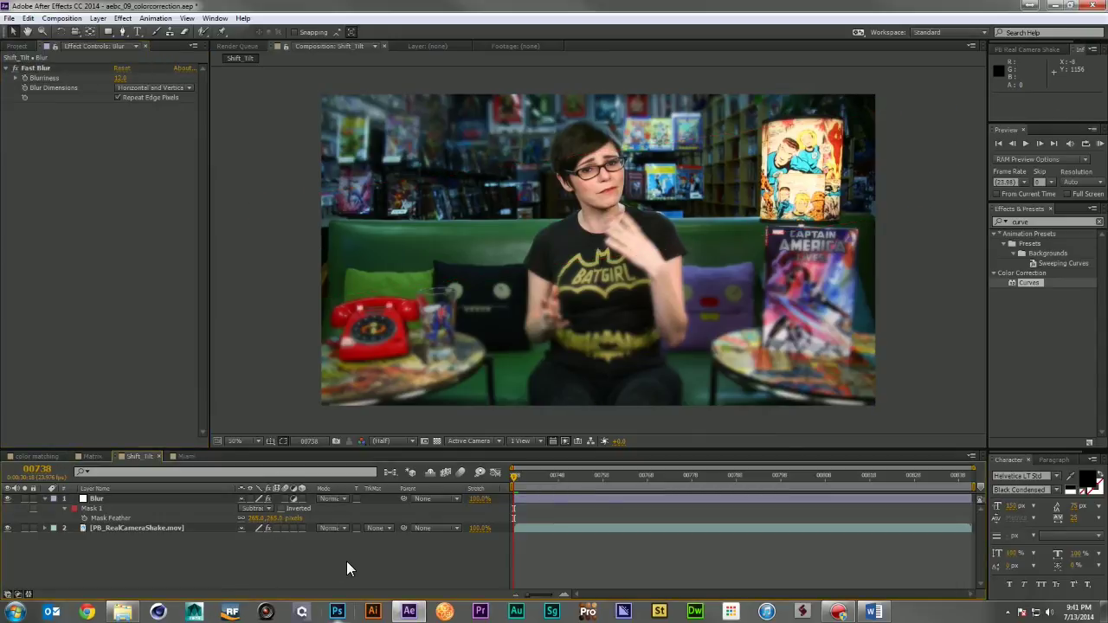
Look at the finished Matrix composition and return to Shift_Tilt to compare the two looks
click(87, 455)
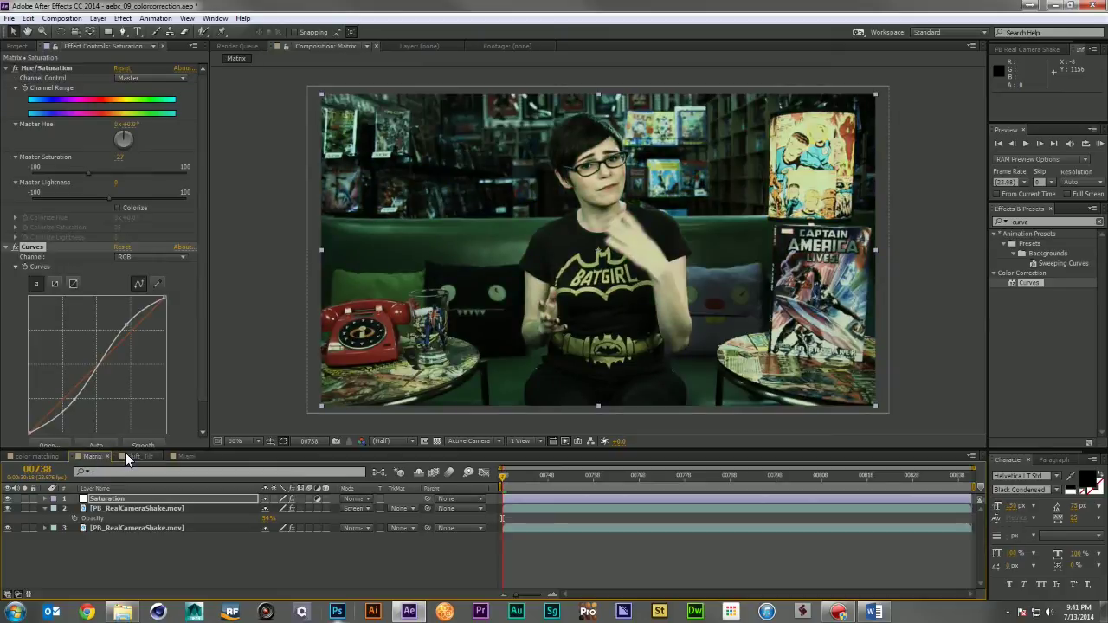
click(124, 454)
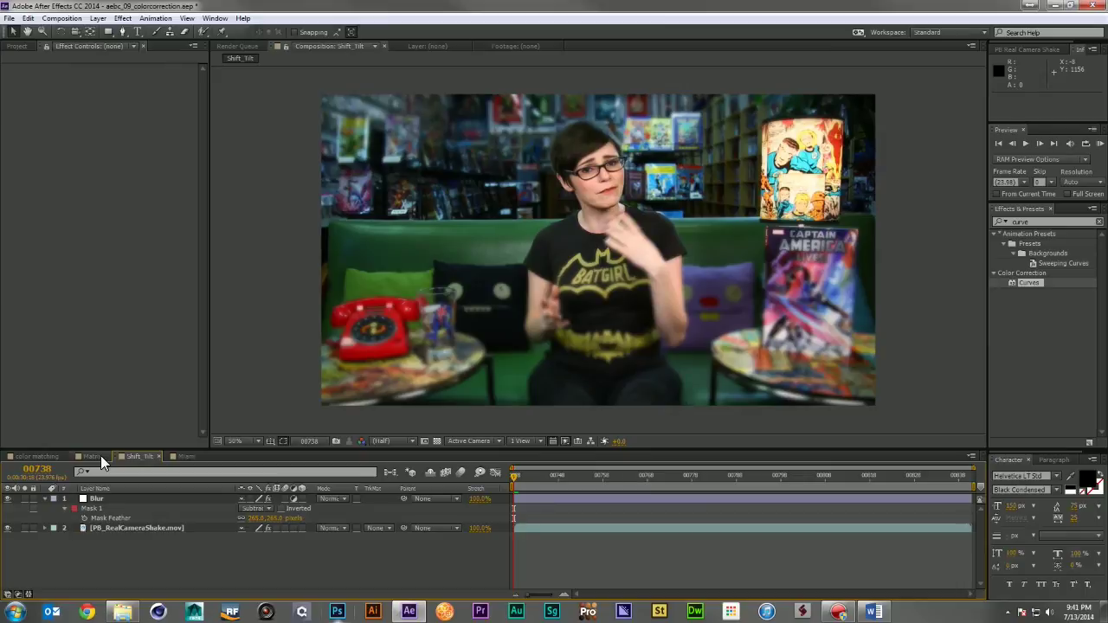
Open the Miami composition and add an adjustment layer named grad above the footage
click(180, 454)
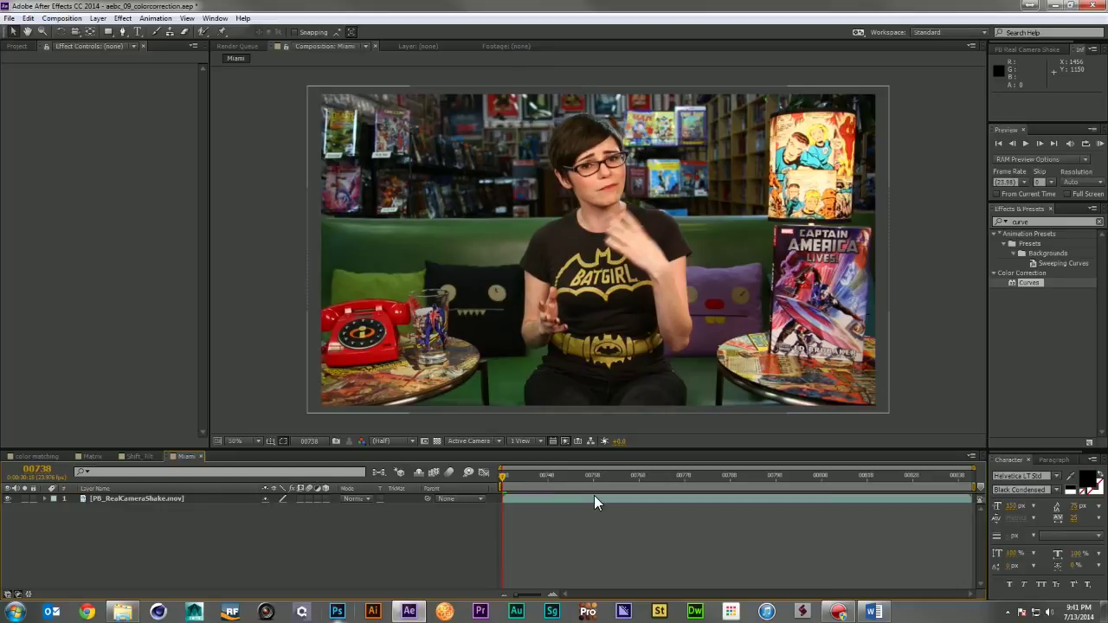
key(ctrl+alt+y)
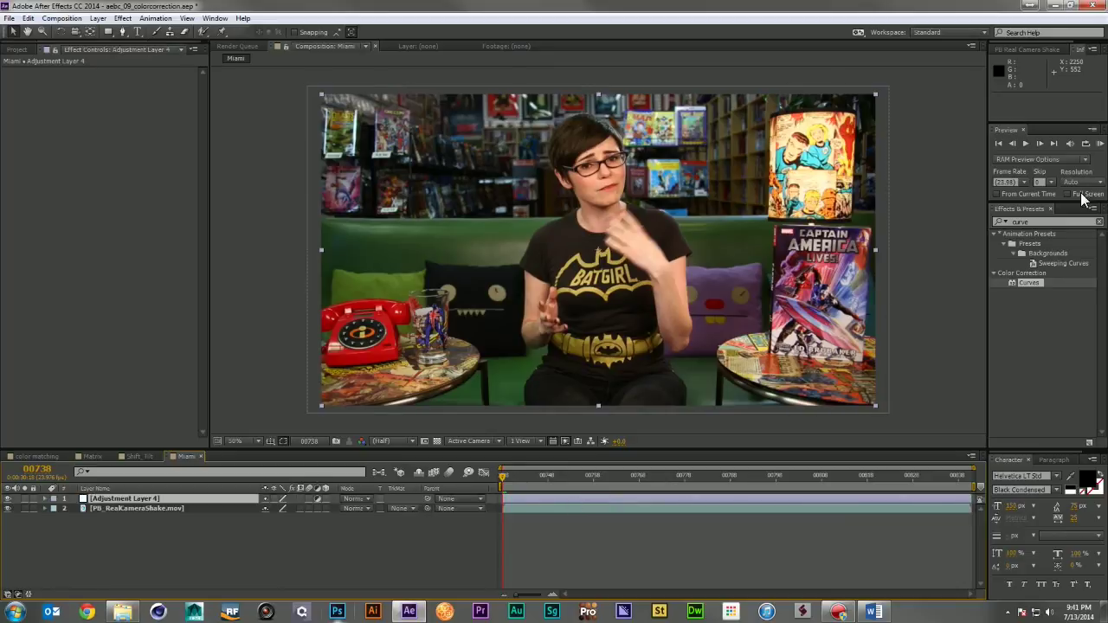
key(Return)
text(gra)
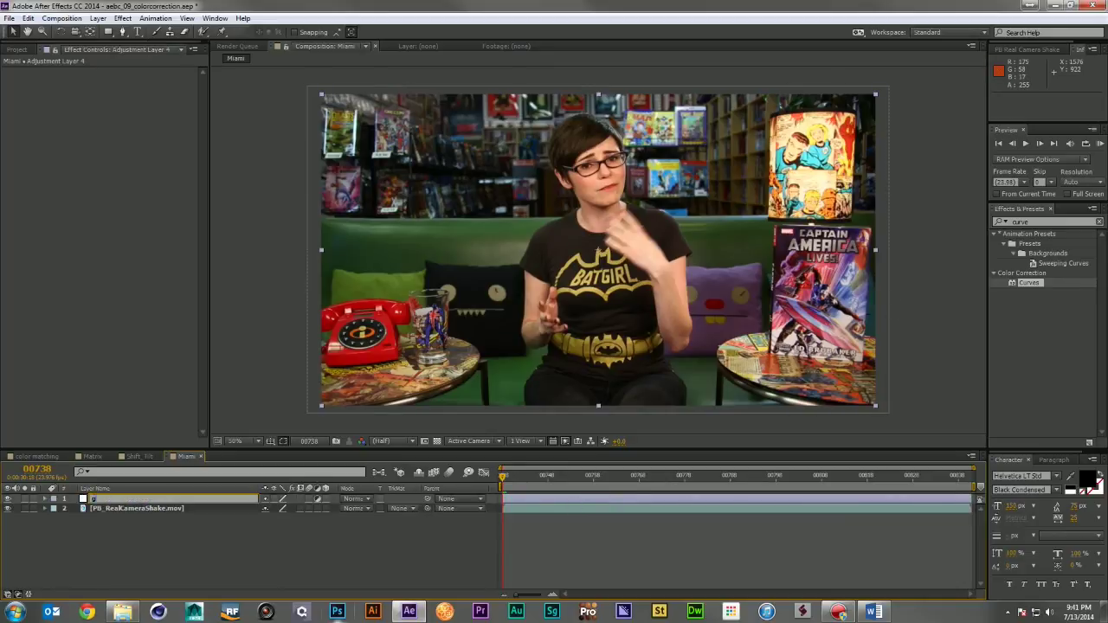
text(d)
key(Return)
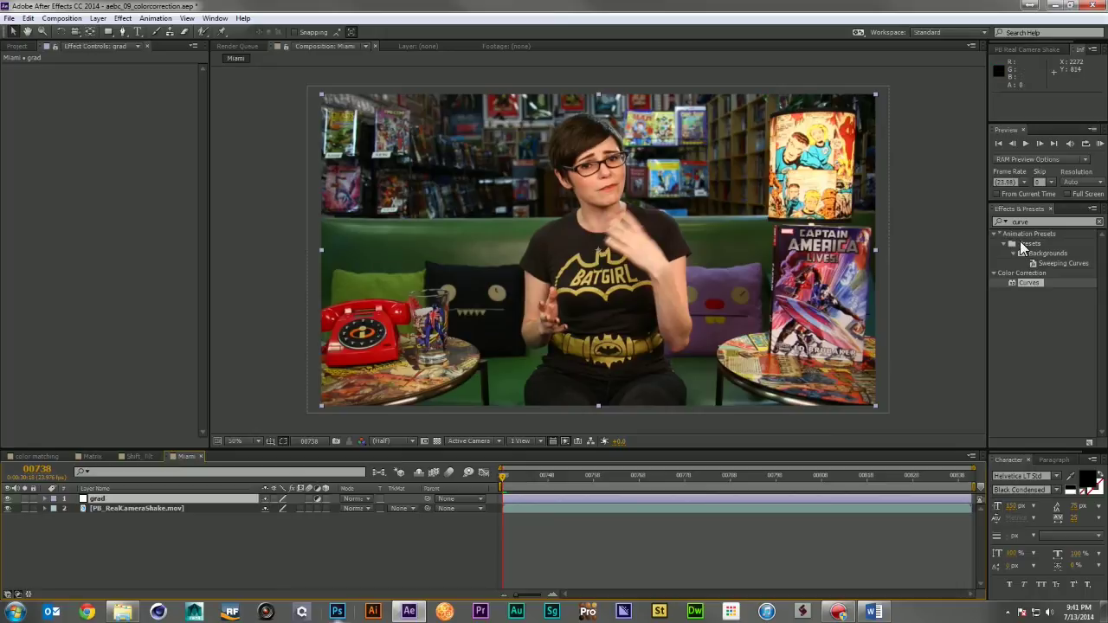
Find the Gradient Ramp effect and apply it to the grad layer
click(1043, 224)
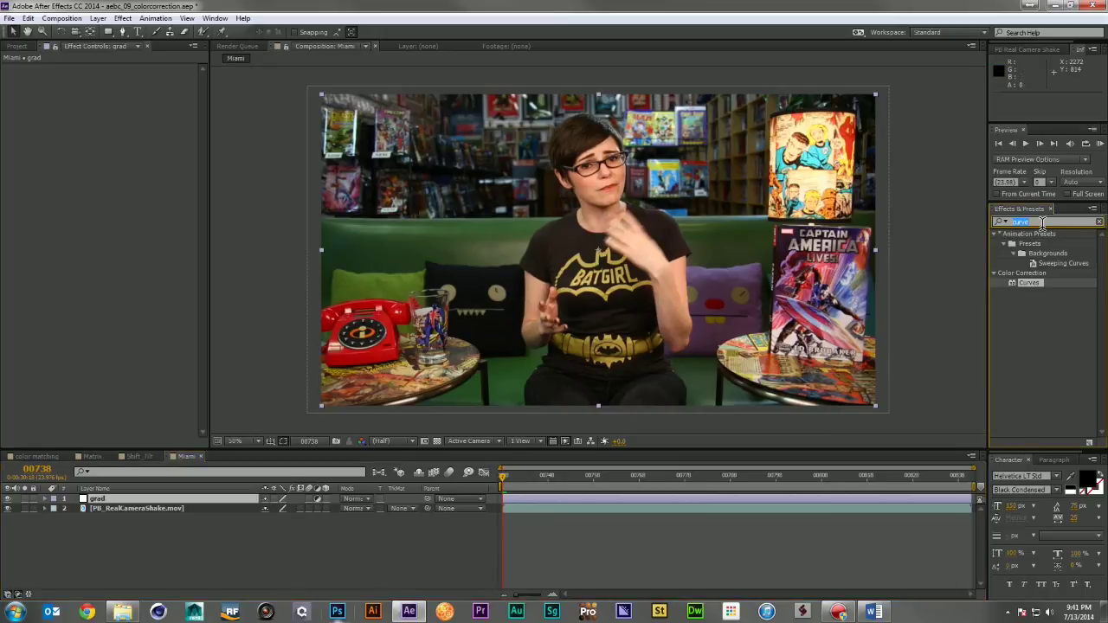
text(grai)
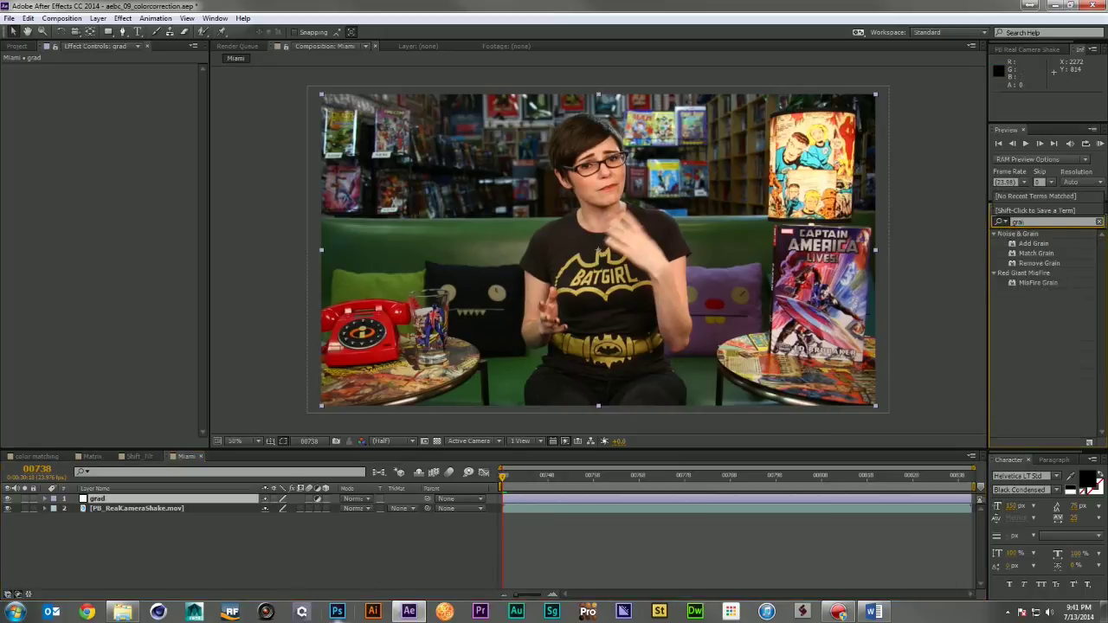
key(BackSpace)
key(BackSpace)
key(BackSpace)
text(radi)
mouse_move(1038, 312)
mouse_down()
mouse_move(145, 469)
mouse_move(1038, 312)
mouse_up()
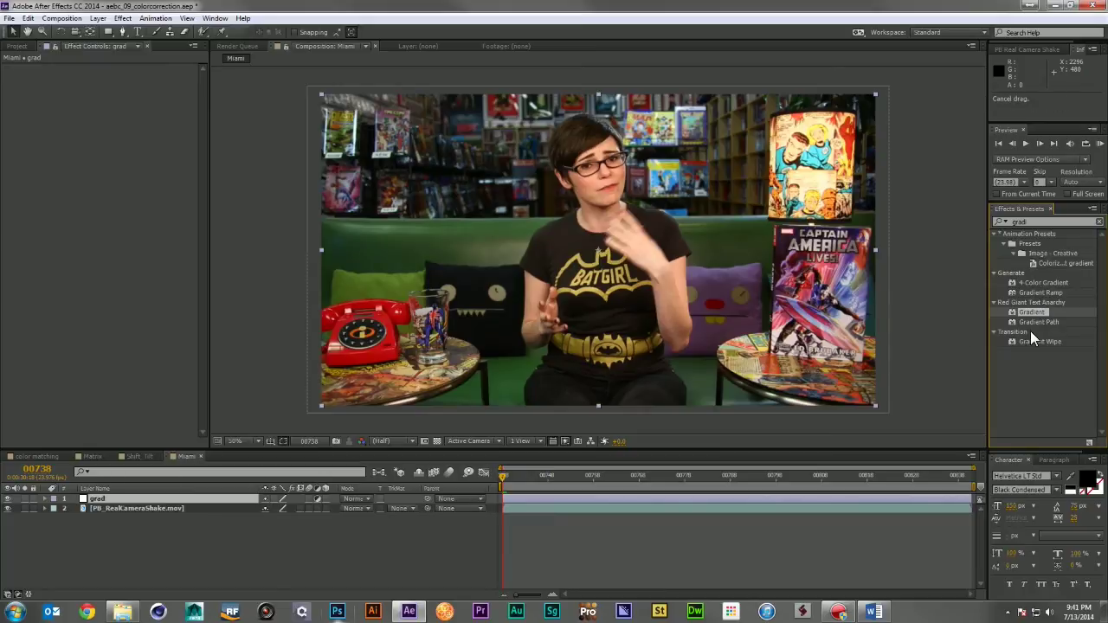
drag(1049, 290, 197, 497)
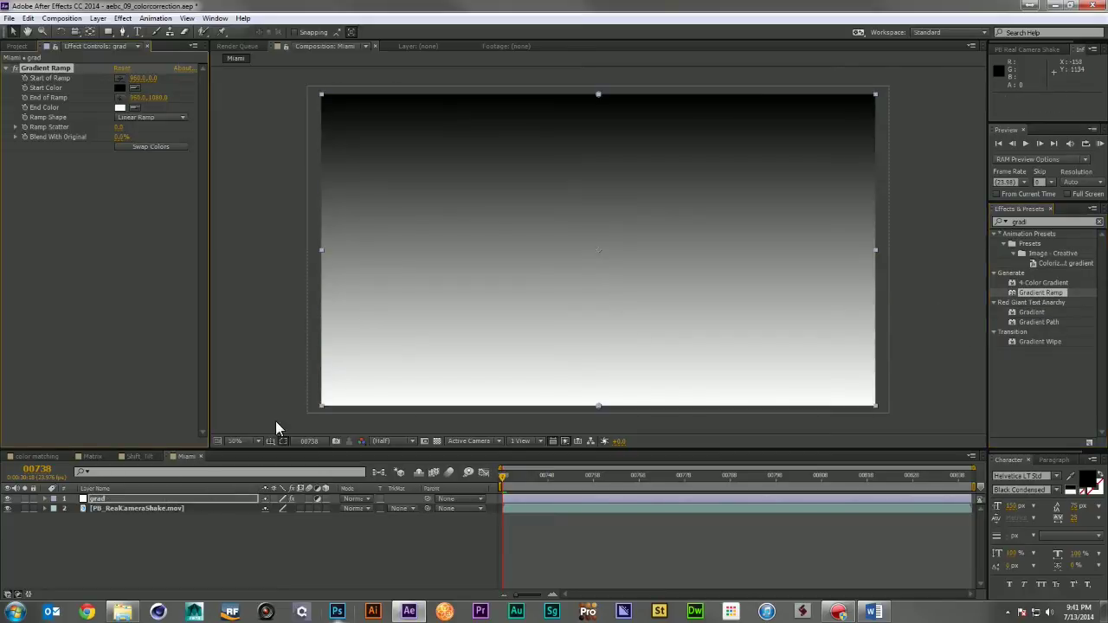
Set the Gradient Ramp's Start Color to a bright saturated orange
click(120, 87)
drag(180, 374, 177, 385)
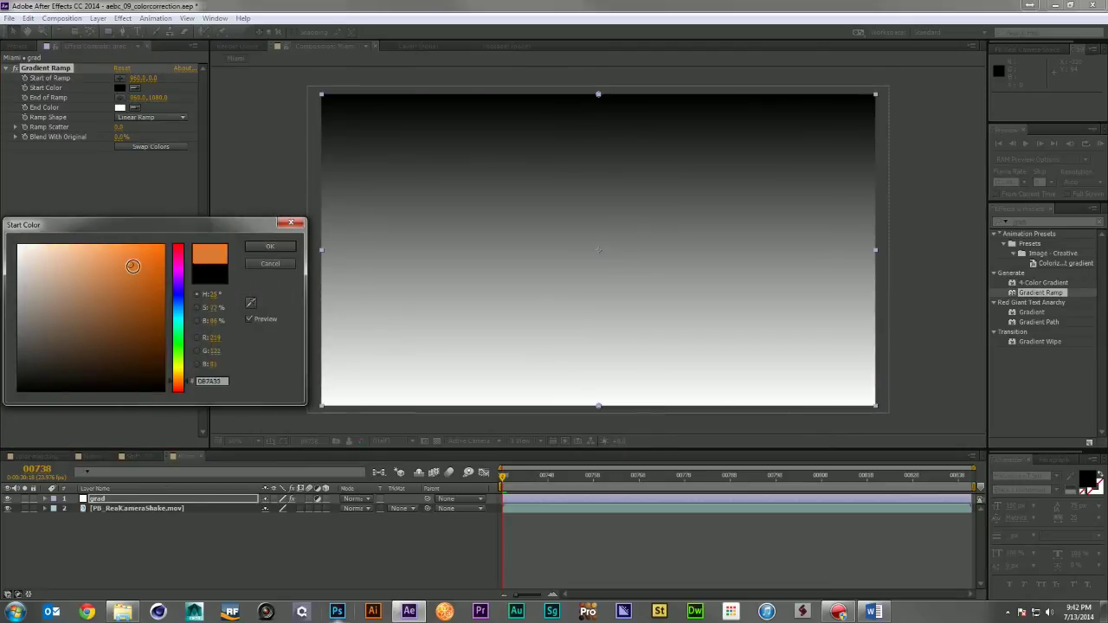
drag(131, 269, 157, 235)
click(271, 247)
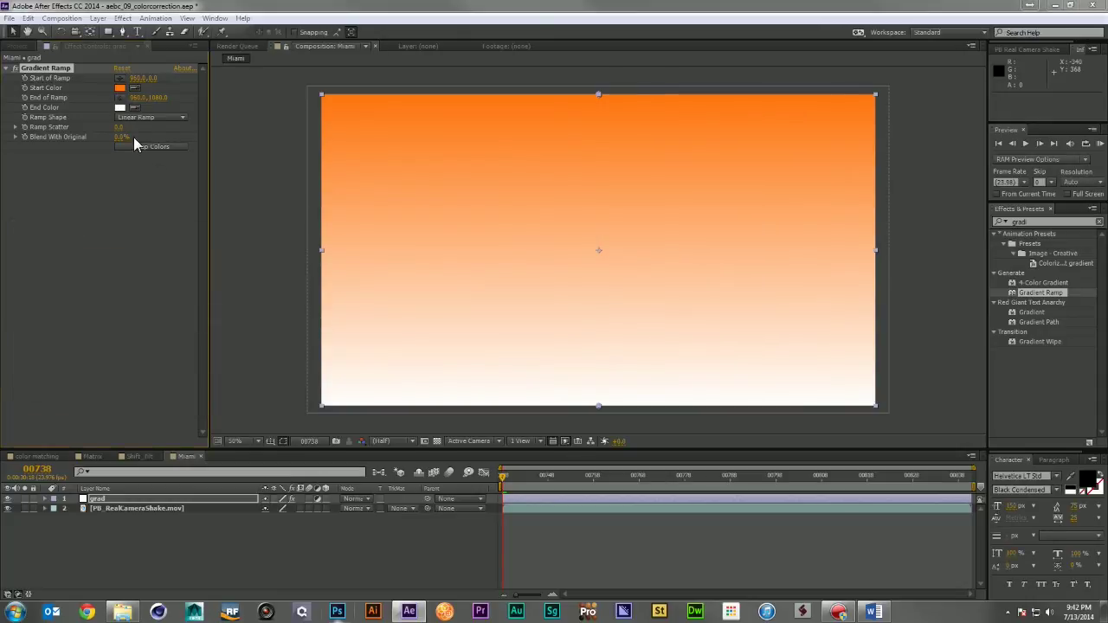
Set the Gradient Ramp's End Color to a medium blue
click(120, 106)
click(179, 302)
drag(82, 292, 88, 276)
click(270, 247)
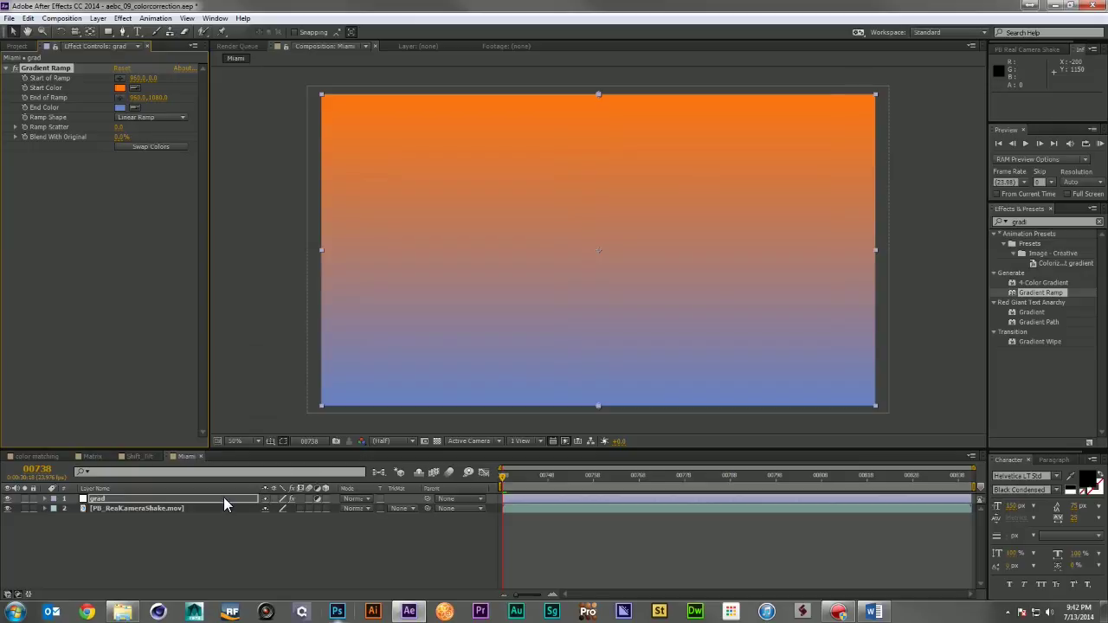
Set the grad layer's blending mode to Overlay and lower its Opacity to about 31%
click(368, 500)
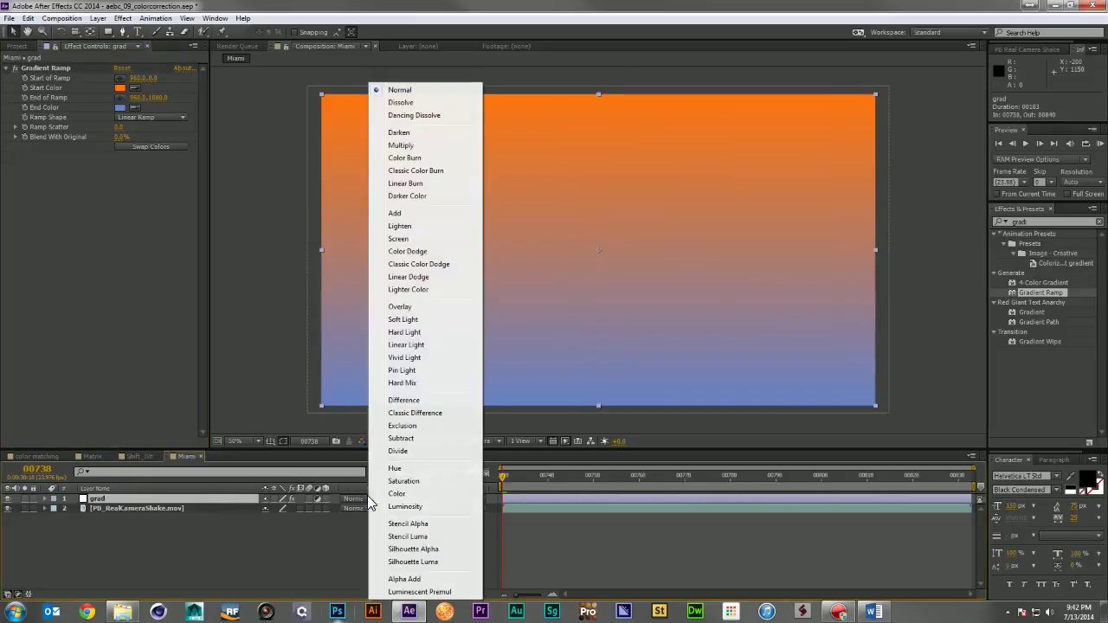
click(406, 308)
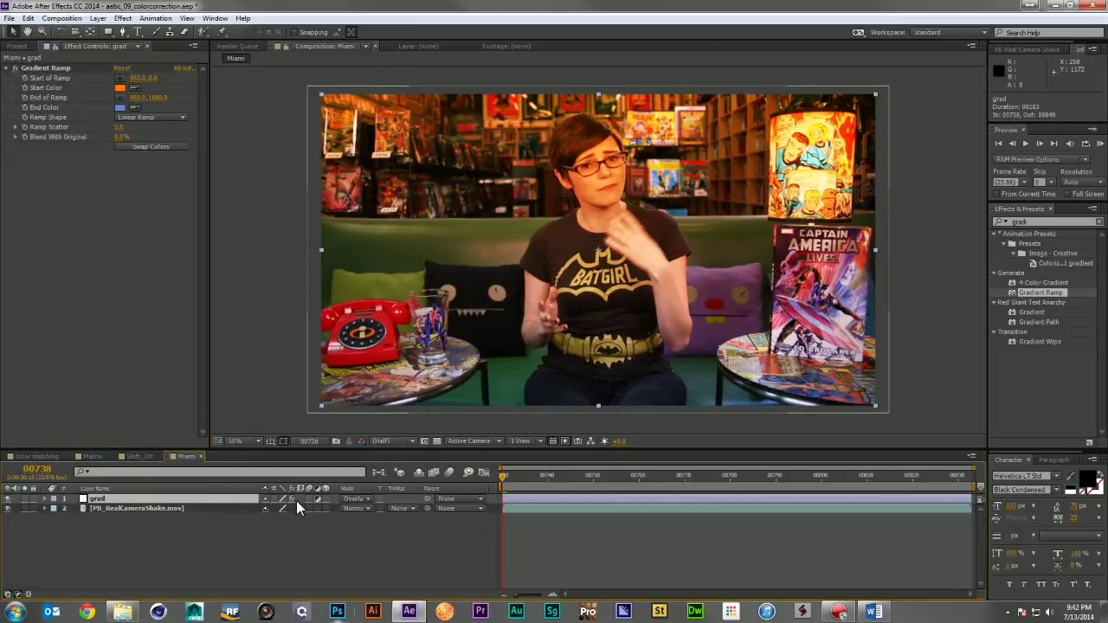
key(t)
drag(268, 509, 229, 512)
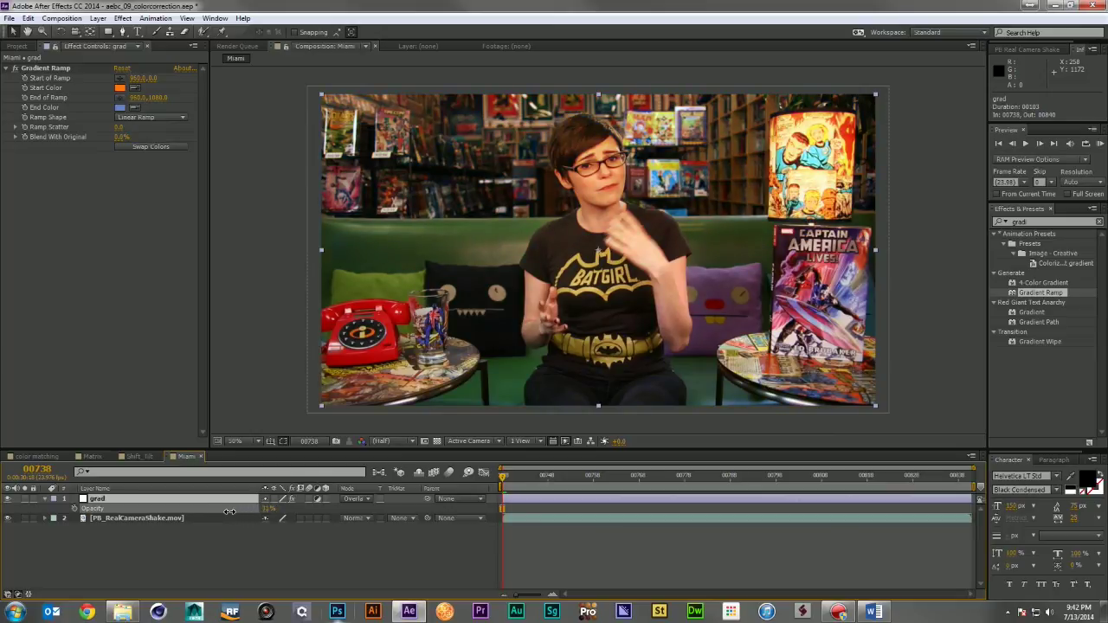
Change the grad layer's blending mode to Soft Light and raise its Opacity to 72%
click(346, 498)
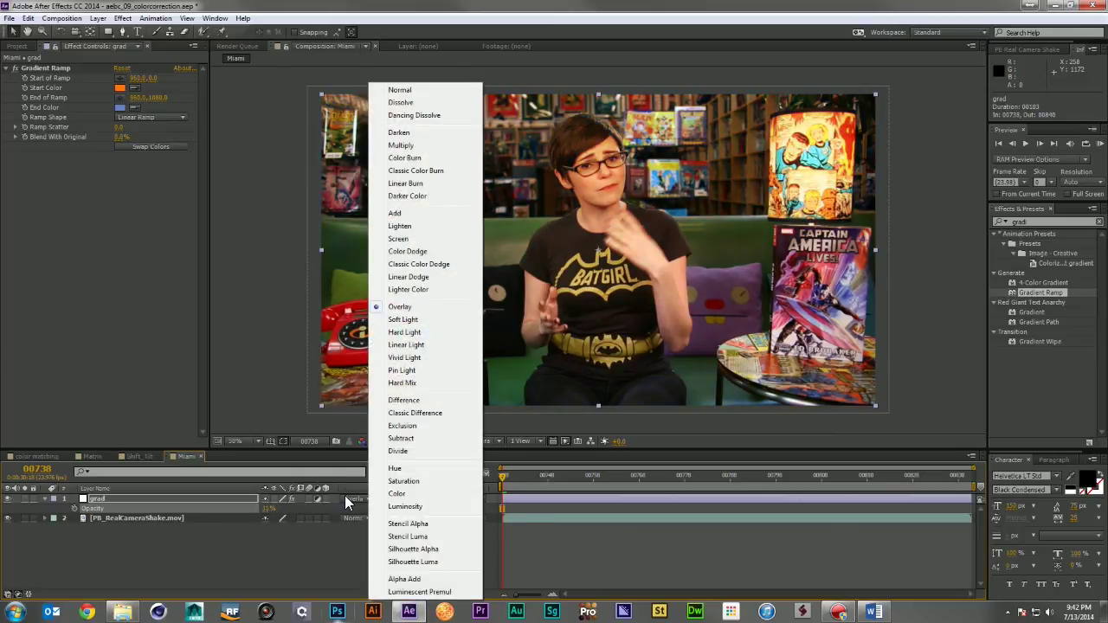
click(403, 320)
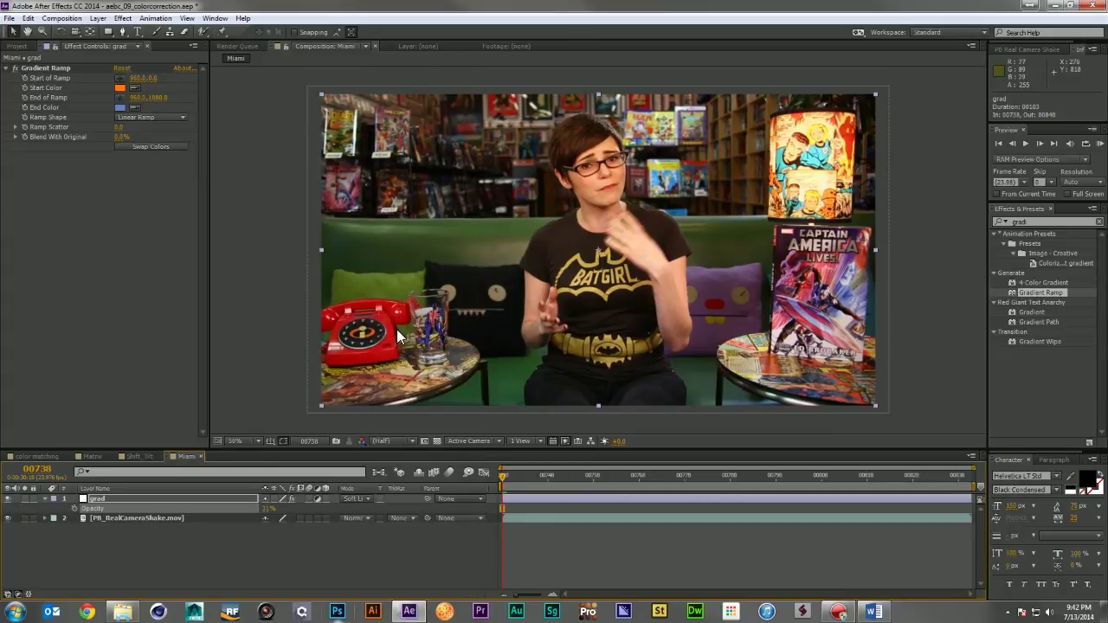
drag(268, 508, 297, 514)
click(445, 563)
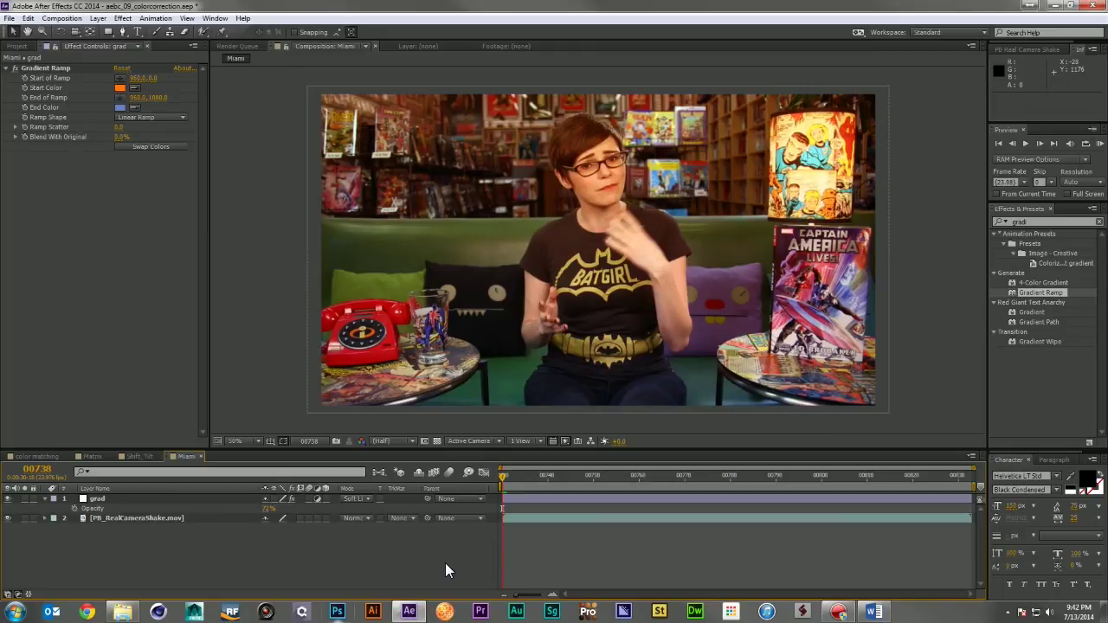
Add an adjustment layer with a Fast Blur effect, Blurriness about 22 and Repeat Edge Pixels enabled
key(ctrl+alt+y)
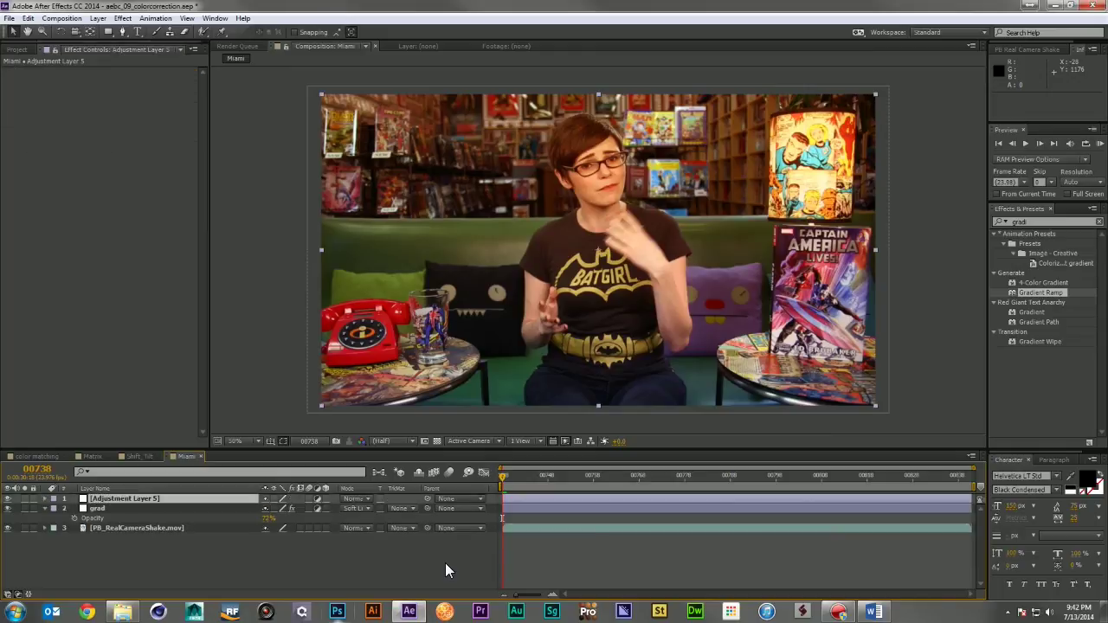
click(1041, 220)
text(fast)
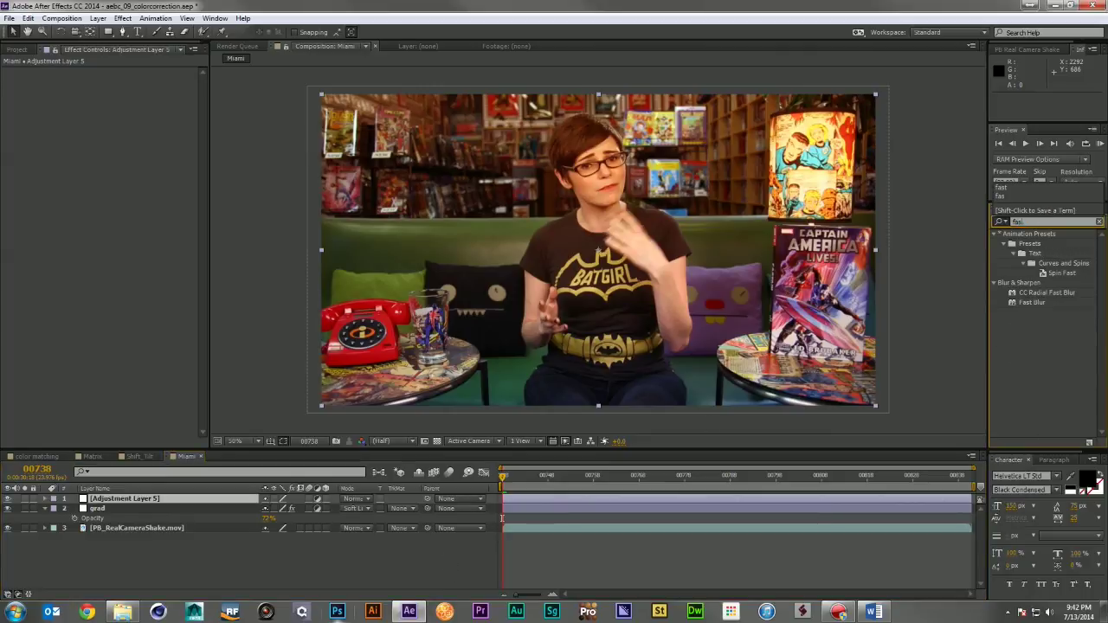
drag(1030, 254, 133, 497)
drag(121, 82, 136, 81)
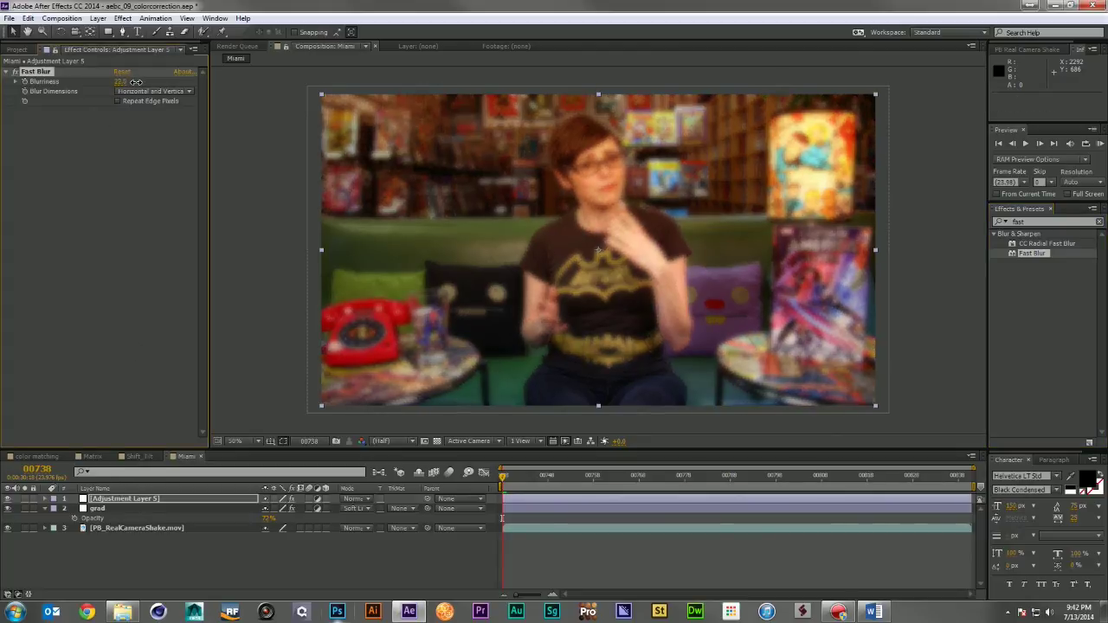
click(118, 101)
Add a full-frame elliptical mask to the blur adjustment layer, set it to Subtract and feather it about 146 pixels
drag(109, 32, 153, 59)
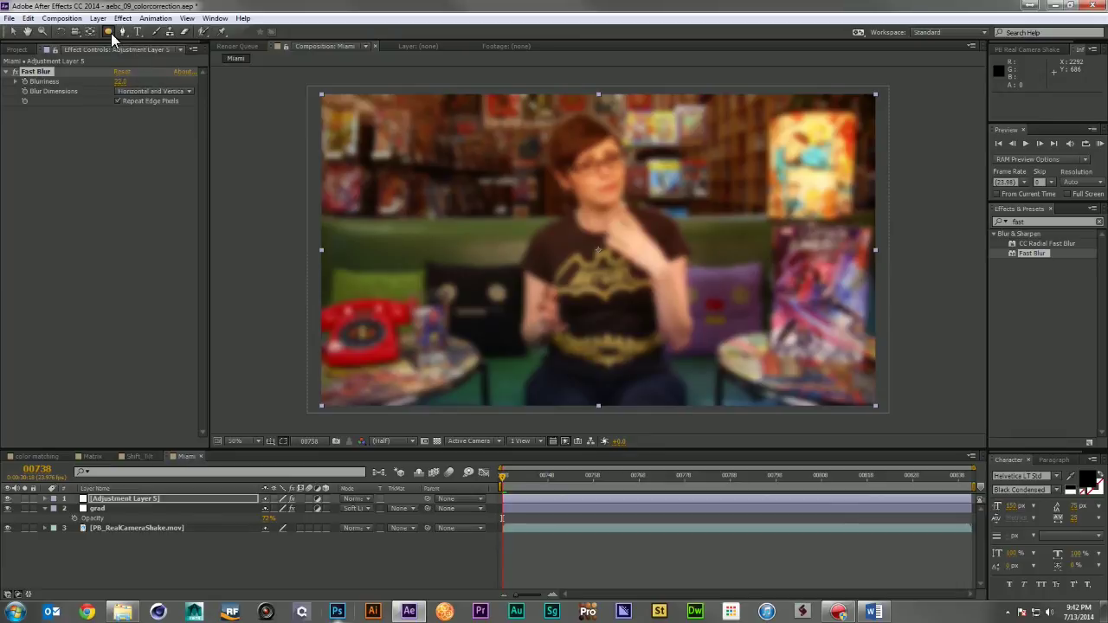
double_click(110, 32)
click(279, 516)
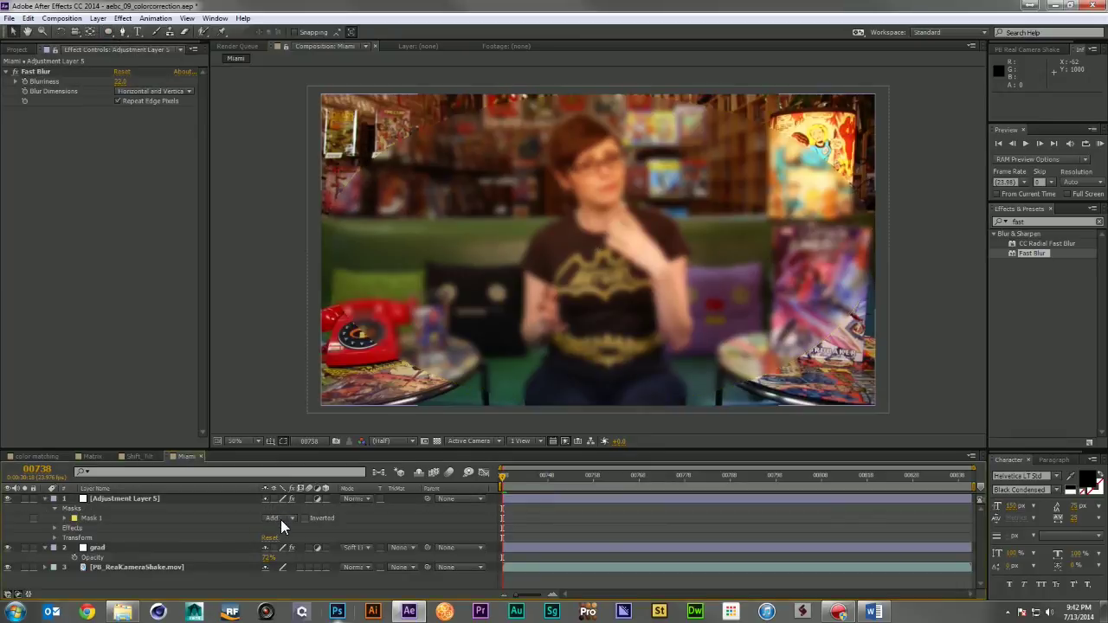
click(275, 517)
click(333, 455)
key(f)
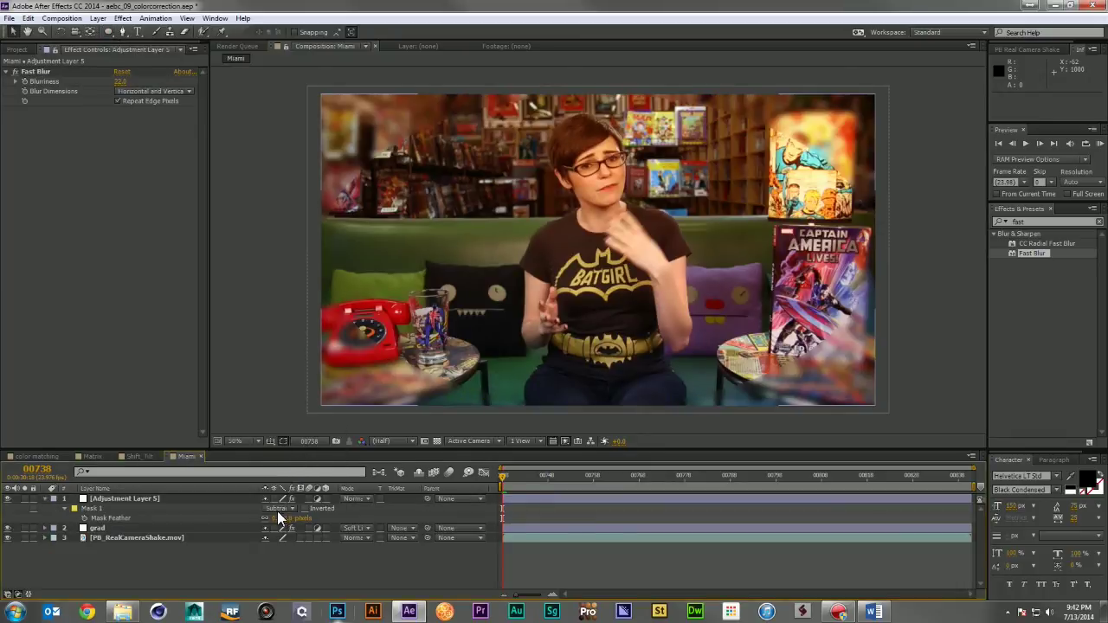
drag(286, 520, 365, 524)
click(333, 552)
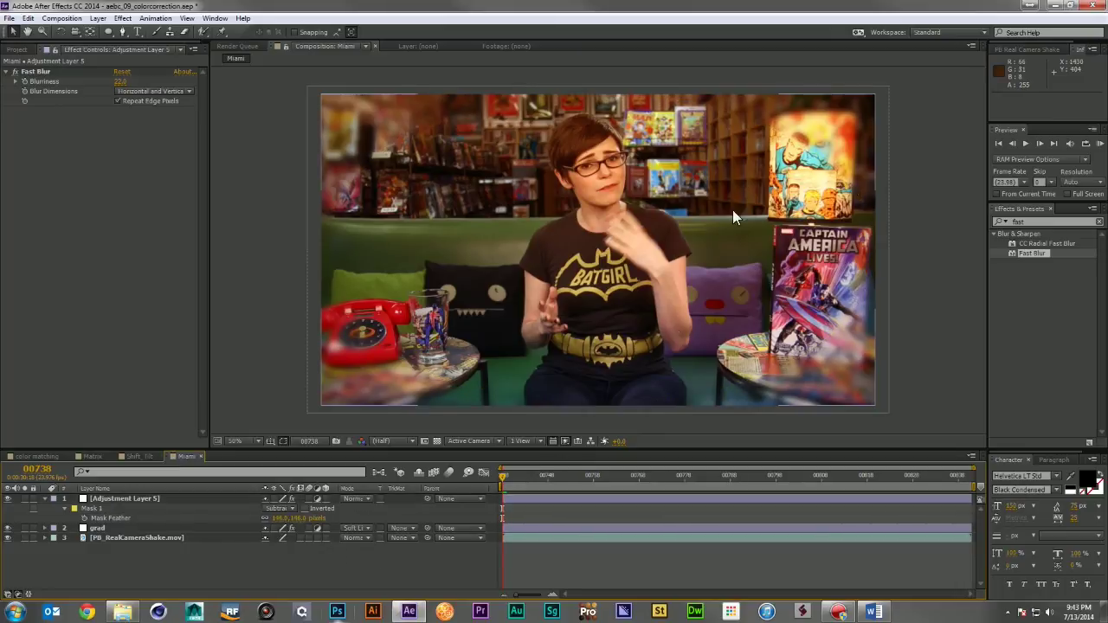
Create a black solid layer at the composition size of 1920 by 1080 px
click(1040, 223)
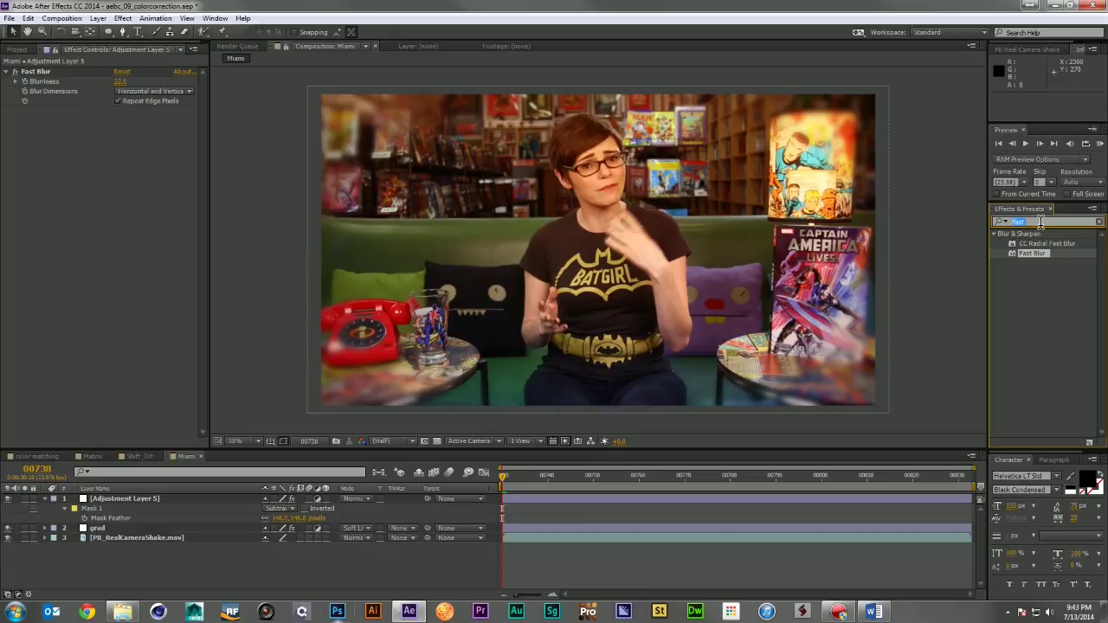
key(ctrl+y)
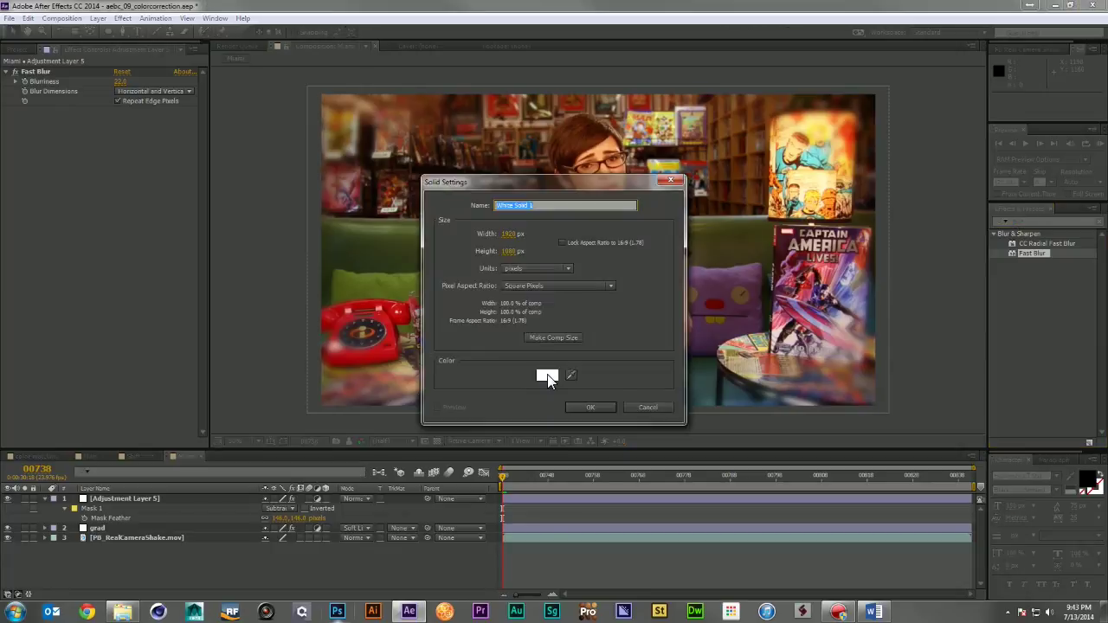
click(547, 375)
click(269, 246)
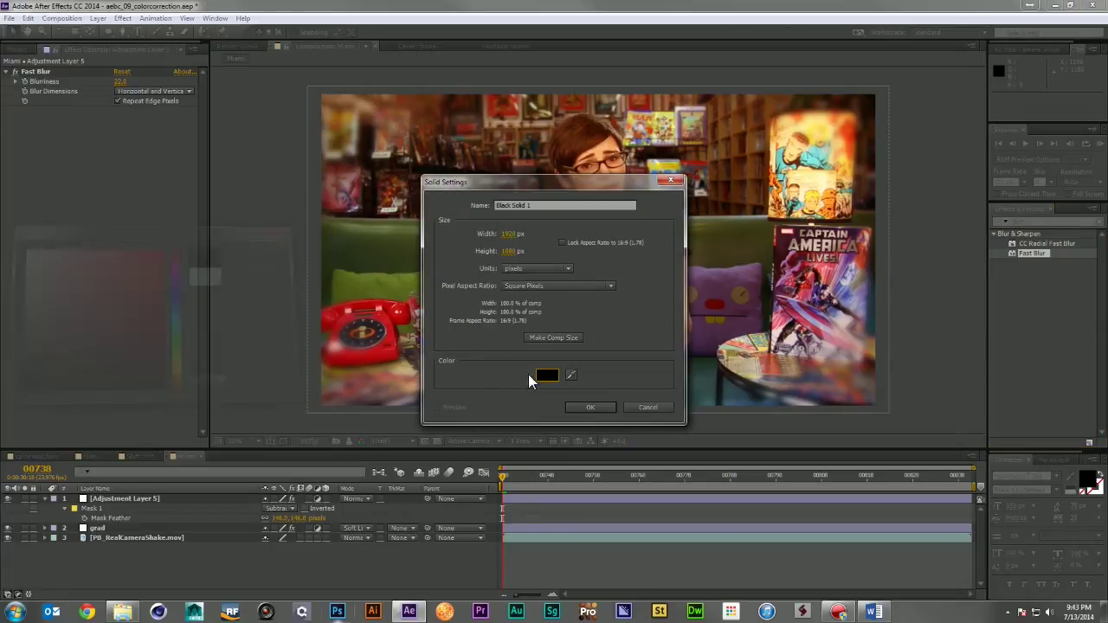
click(587, 407)
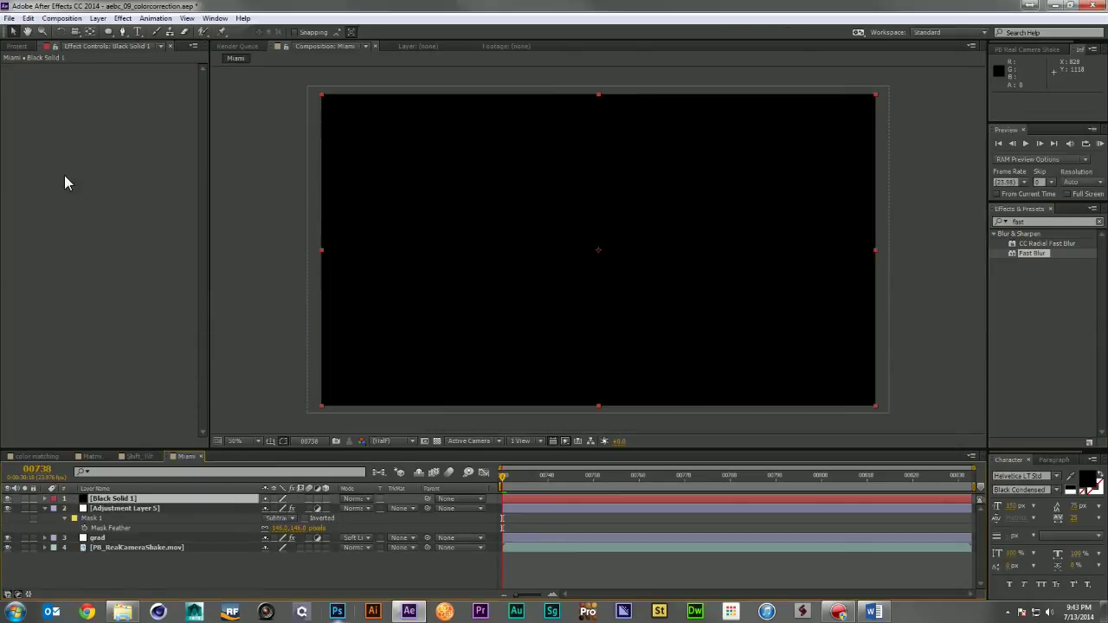
Add a full-frame elliptical mask to the black solid, set it to Subtract and feather it about 299 pixels
double_click(108, 31)
click(292, 518)
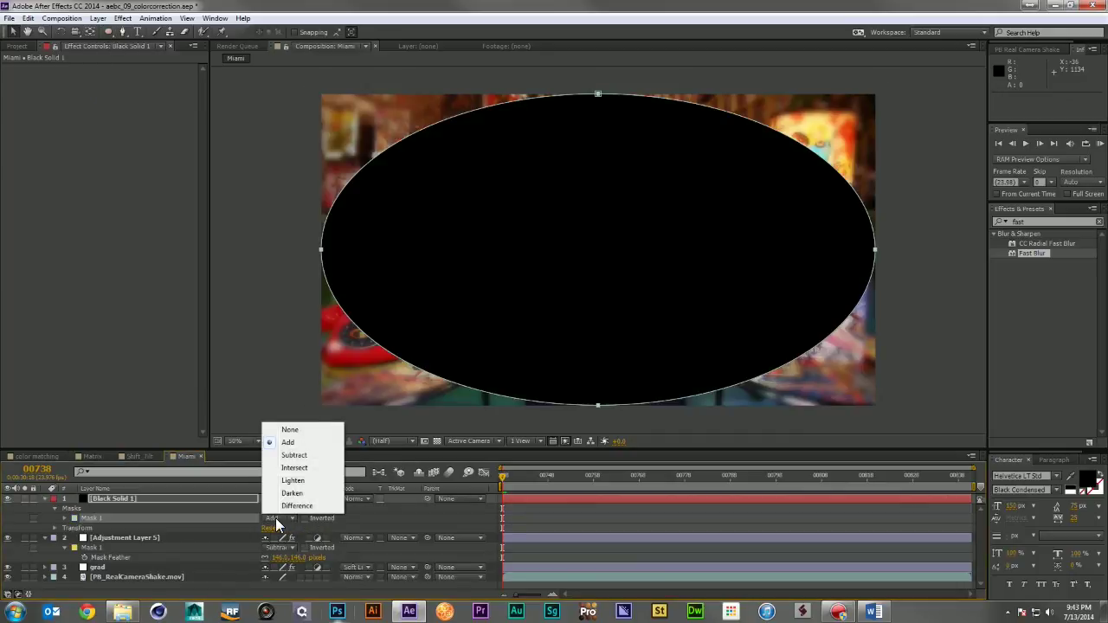
click(299, 456)
key(f)
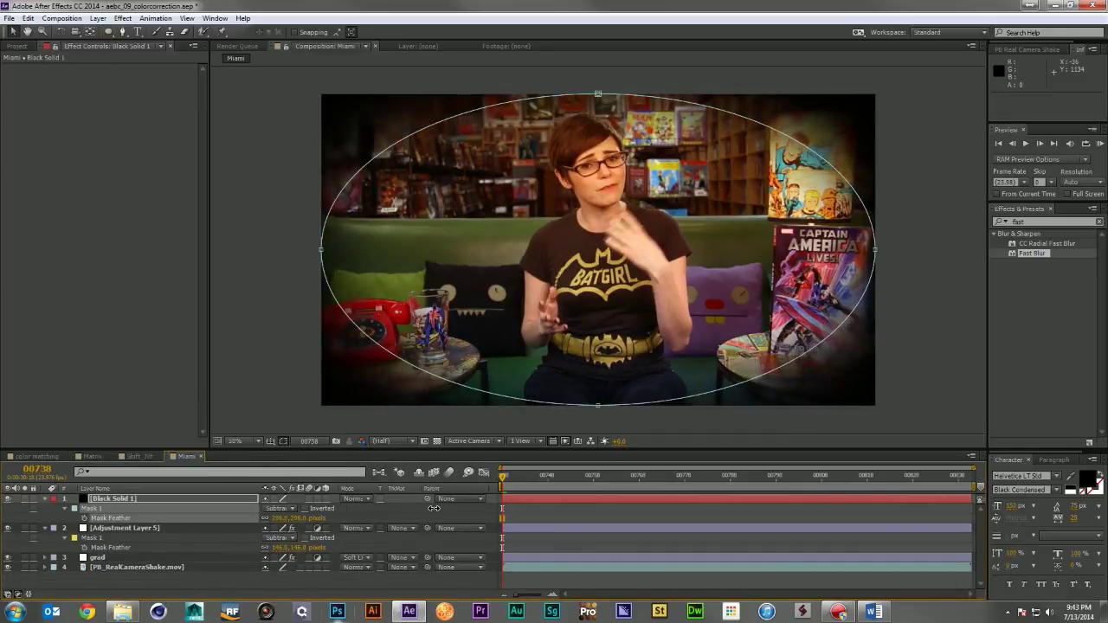
Lower the black vignette solid's Opacity to about 80%
key(t)
drag(277, 510, 260, 510)
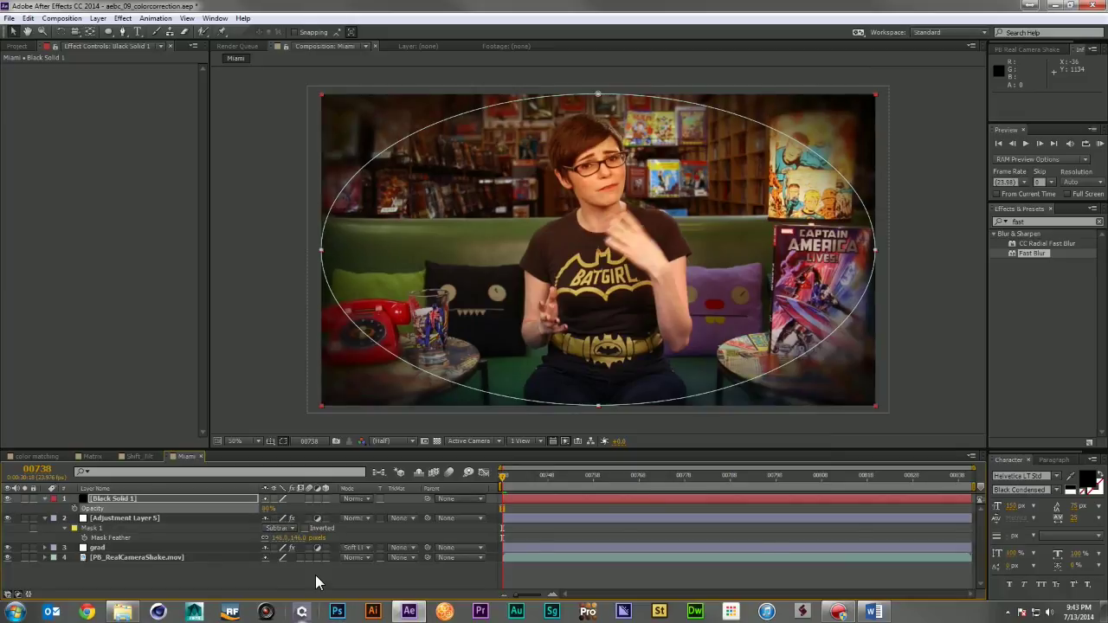
click(315, 575)
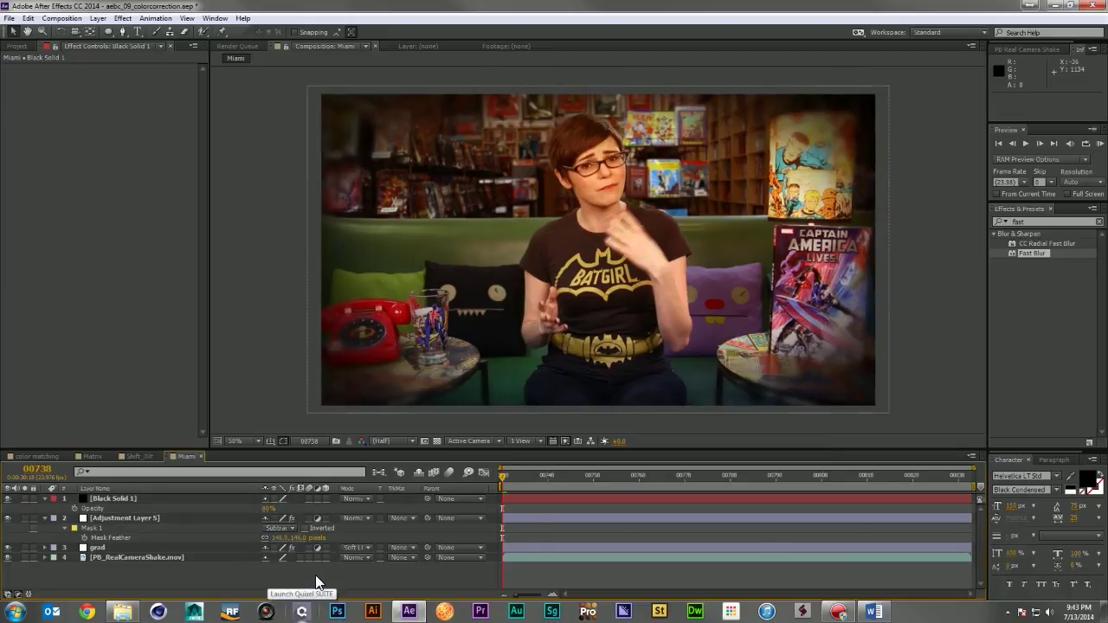
Review the finished looks in the Shift_Tilt, Matrix and color matching compositions
click(140, 457)
click(92, 455)
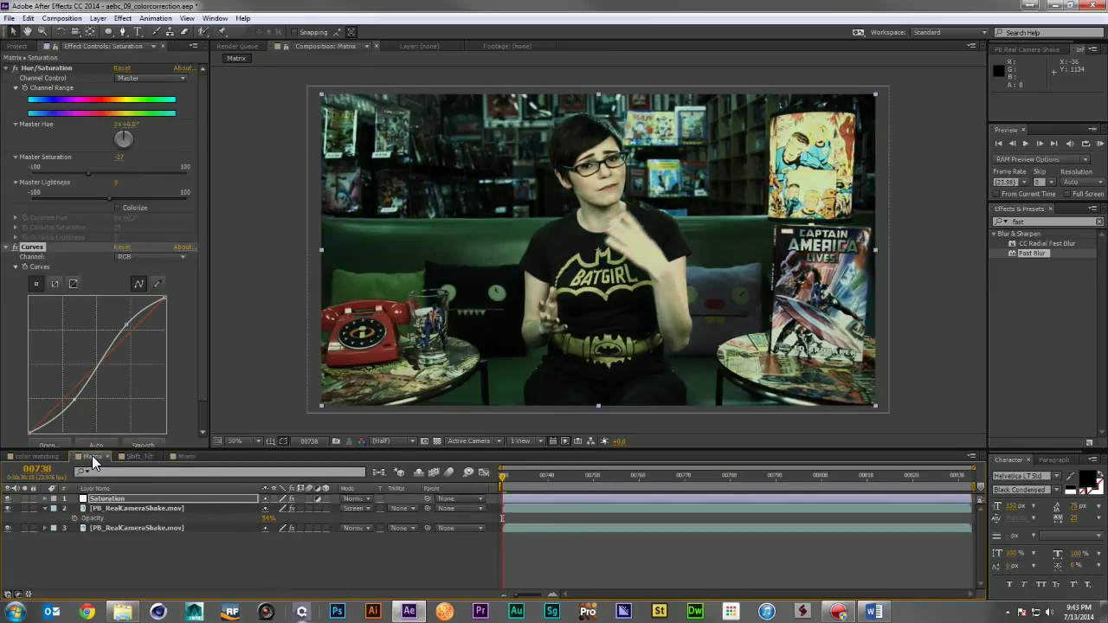
click(125, 554)
click(42, 455)
click(170, 561)
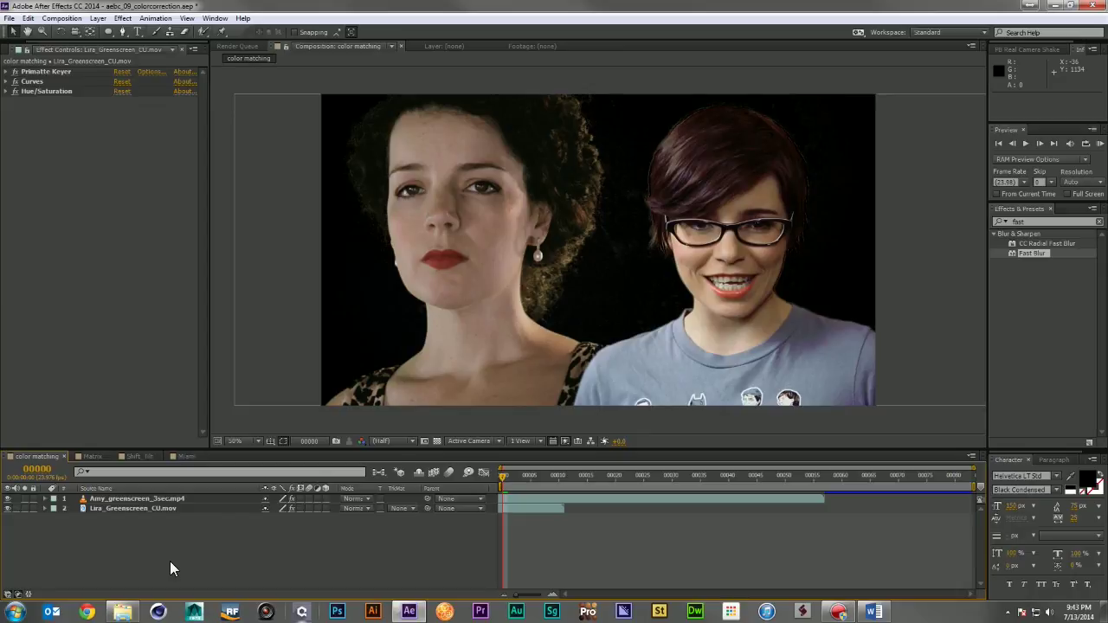